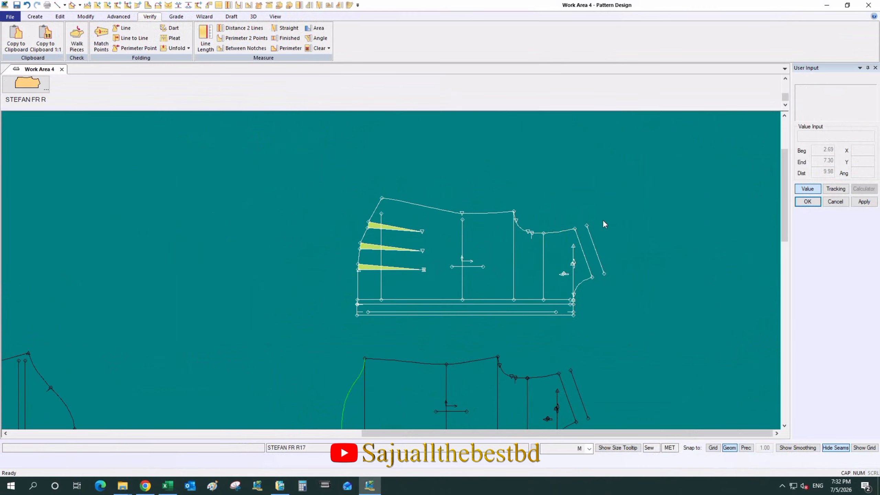
Step: Overlay the plain front piece on the darted front piece at the outer shoulder corner to compare outlines, and move it back below
{"action": "scroll", "coordinate": [319, 215], "scroll_direction": "down", "scroll_amount": 4}
{"action": "scroll", "coordinate": [317, 197], "scroll_direction": "up", "scroll_amount": 5}
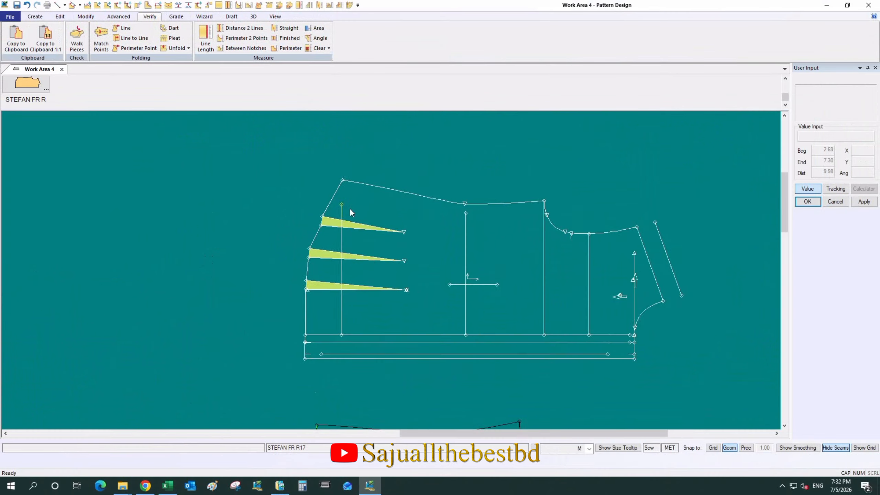
{"action": "scroll", "coordinate": [358, 172], "scroll_direction": "down", "scroll_amount": 6}
{"action": "scroll", "coordinate": [489, 358], "scroll_direction": "up", "scroll_amount": 1}
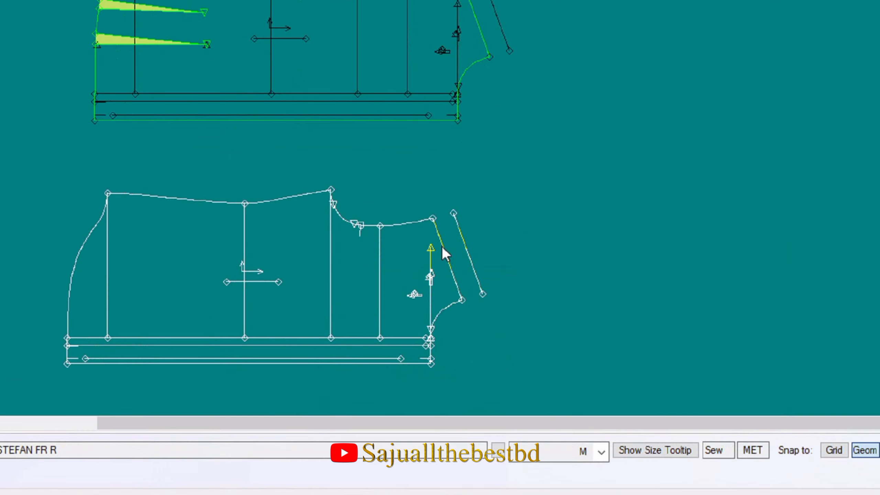
{"action": "left_click", "coordinate": [500, 325]}
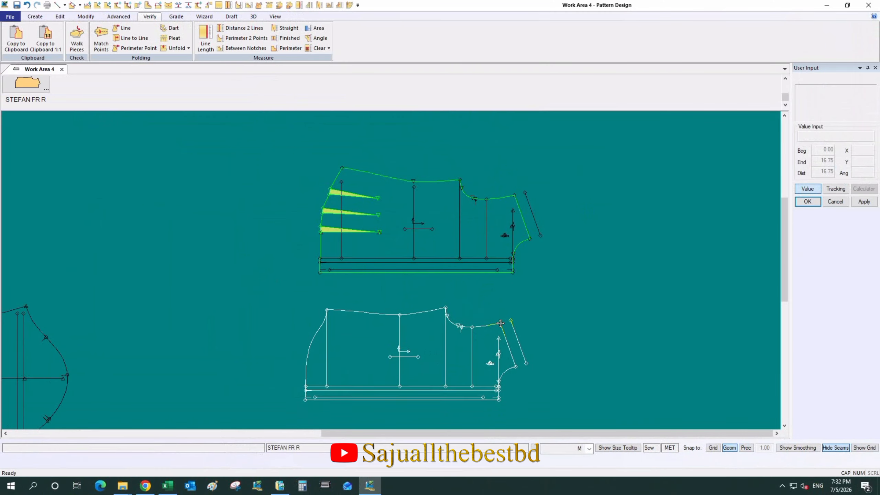
{"action": "left_click", "coordinate": [485, 325]}
{"action": "left_click", "coordinate": [486, 323]}
{"action": "scroll", "coordinate": [508, 174], "scroll_direction": "up", "scroll_amount": 2}
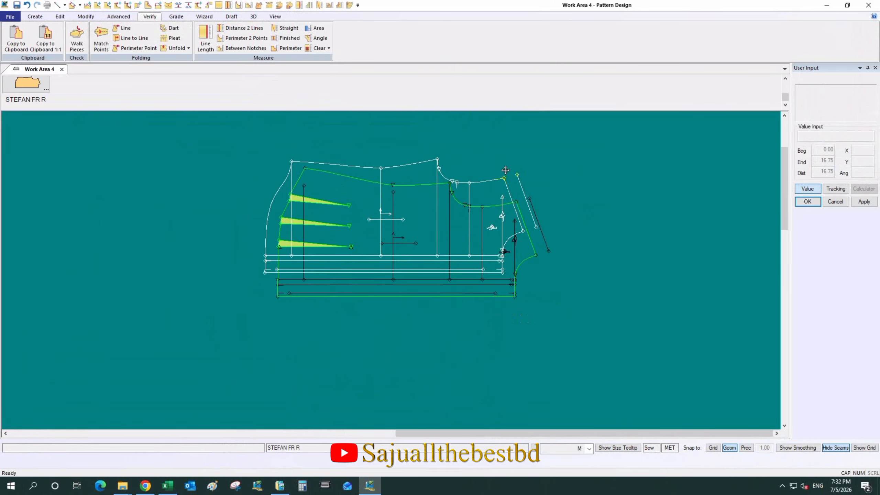
{"action": "left_click", "coordinate": [517, 202]}
{"action": "left_click", "coordinate": [517, 201]}
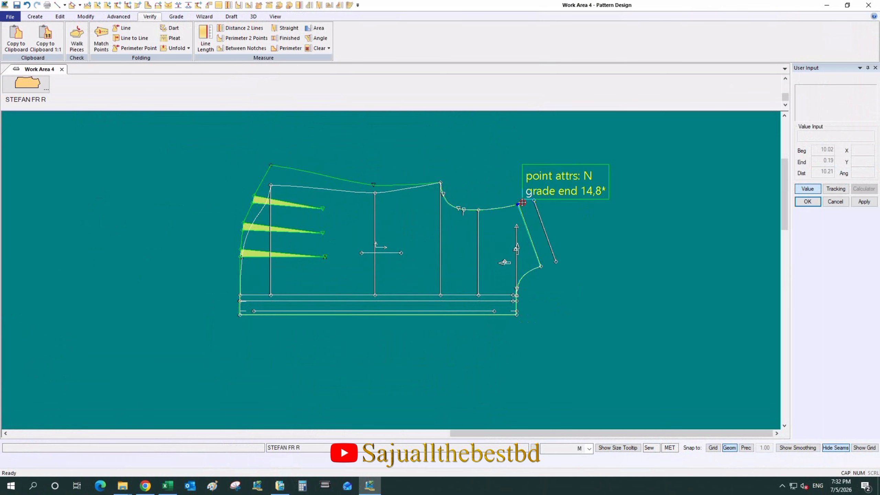
{"action": "scroll", "coordinate": [261, 220], "scroll_direction": "up", "scroll_amount": 2}
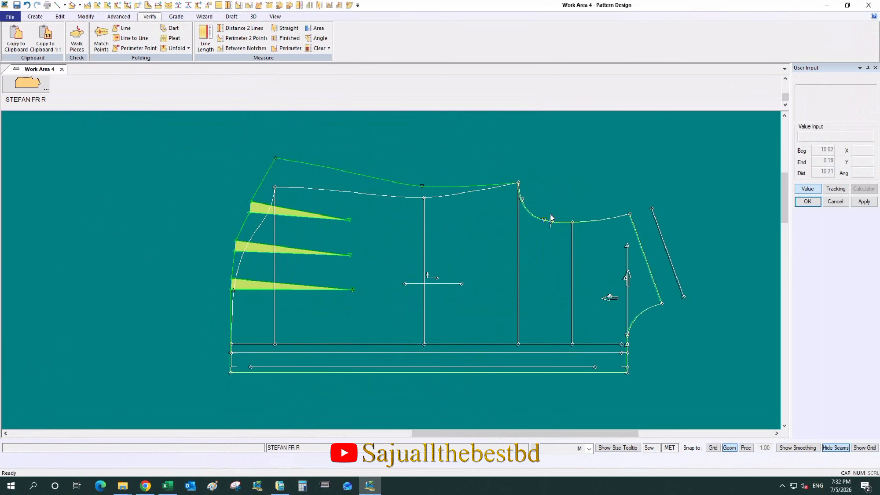
{"action": "left_click", "coordinate": [629, 214]}
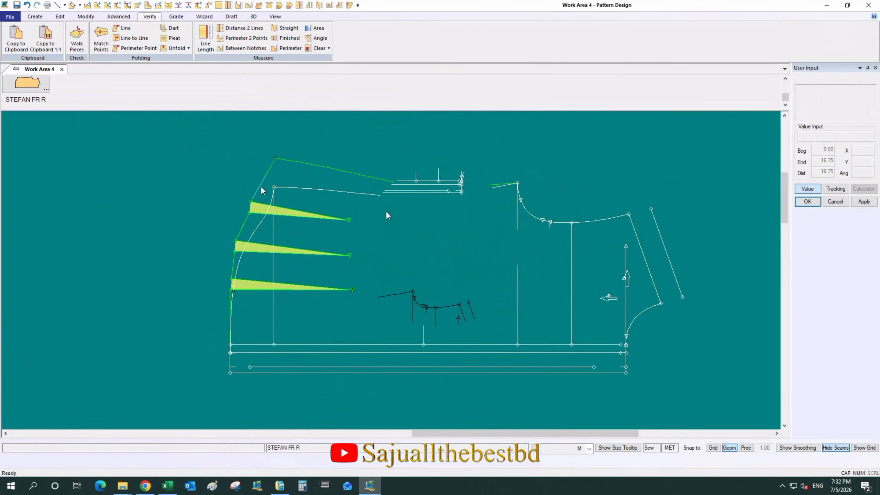
{"action": "scroll", "coordinate": [385, 210], "scroll_direction": "down", "scroll_amount": 3}
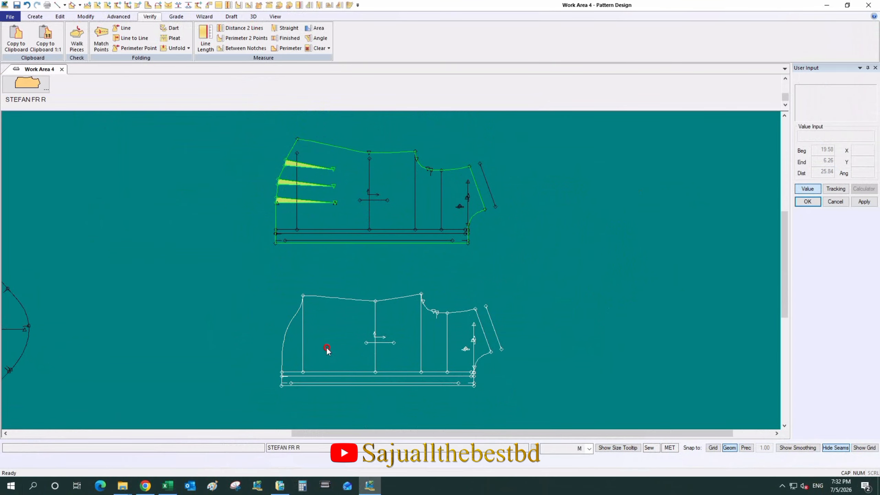
{"action": "scroll", "coordinate": [295, 292], "scroll_direction": "up", "scroll_amount": 3}
{"action": "left_click", "coordinate": [85, 17]}
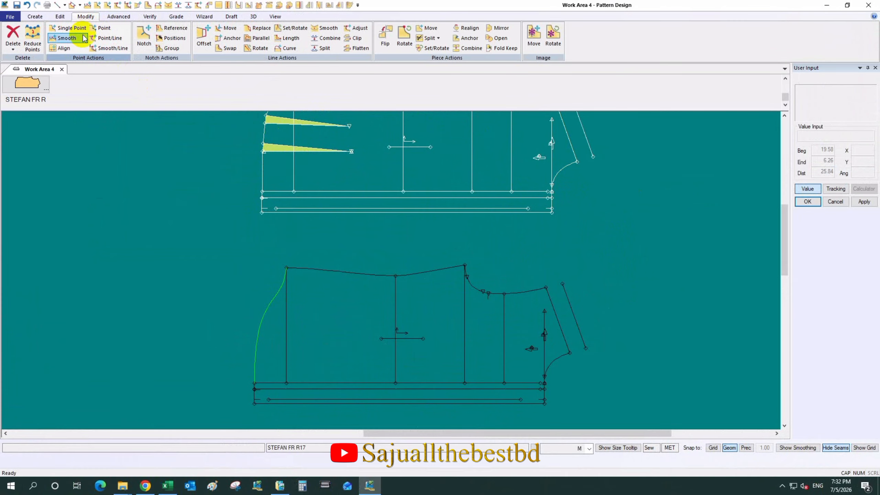
{"action": "left_click", "coordinate": [64, 37]}
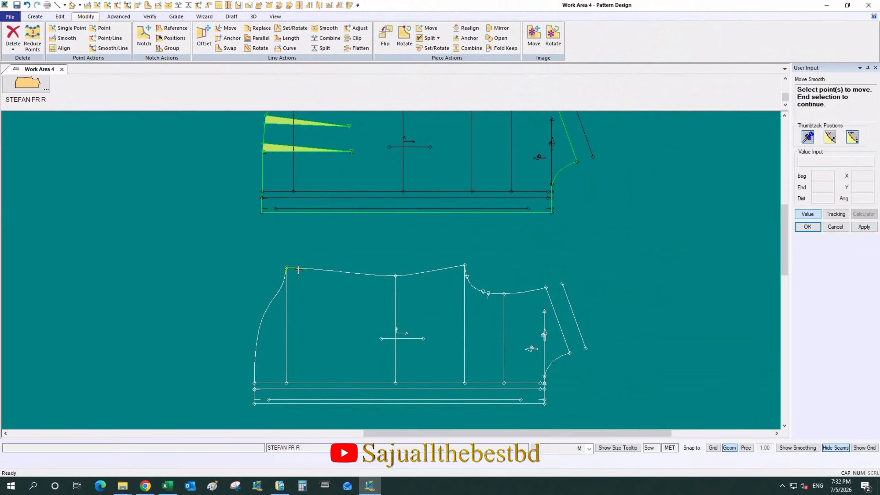
{"action": "left_click", "coordinate": [328, 306]}
{"action": "right_click", "coordinate": [330, 270]}
{"action": "left_click", "coordinate": [329, 269]}
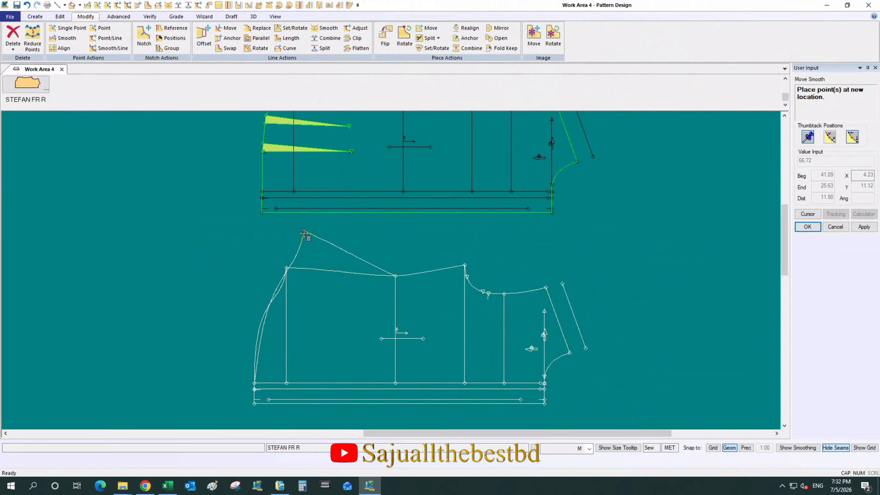
{"action": "right_click", "coordinate": [300, 233]}
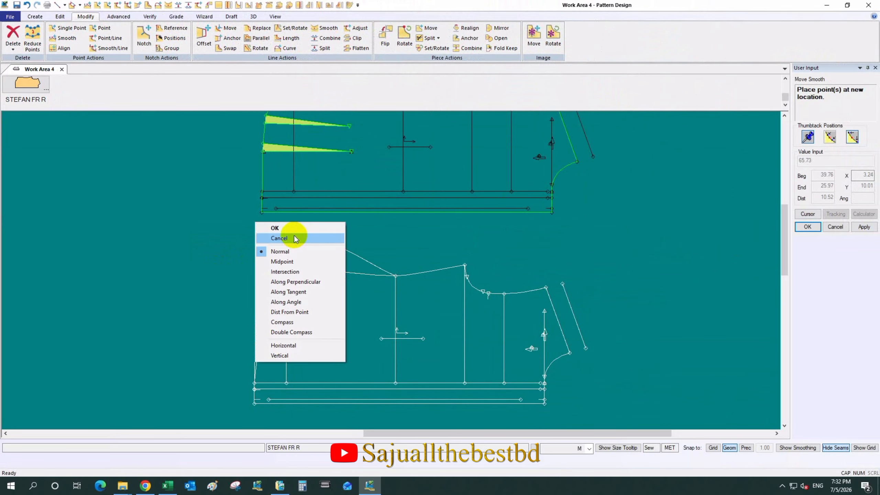
{"action": "left_click", "coordinate": [315, 236]}
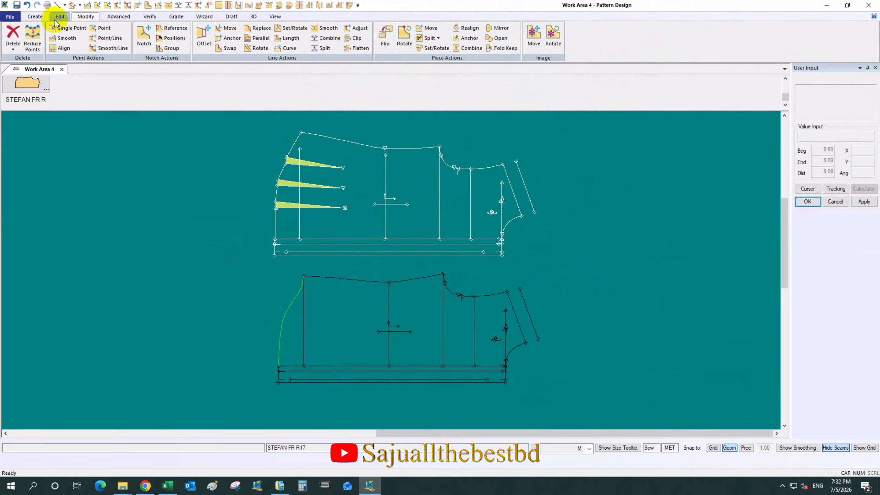
{"action": "left_click", "coordinate": [57, 6]}
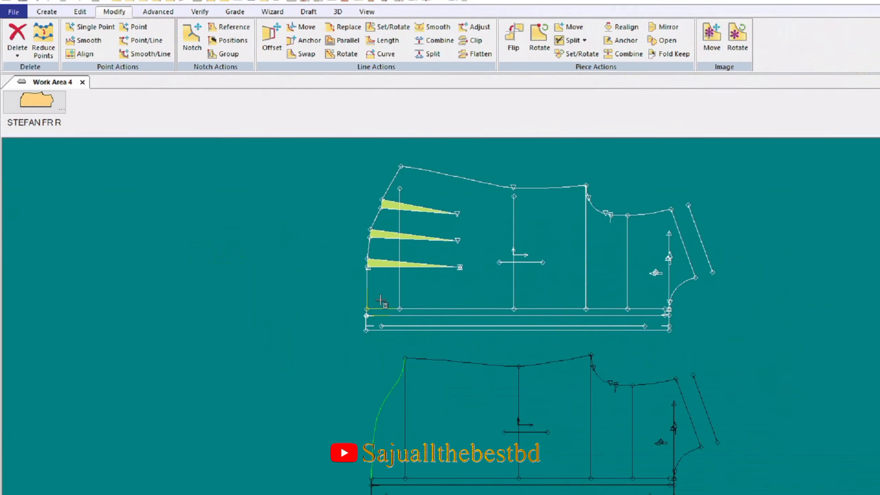
{"action": "right_click", "coordinate": [445, 267]}
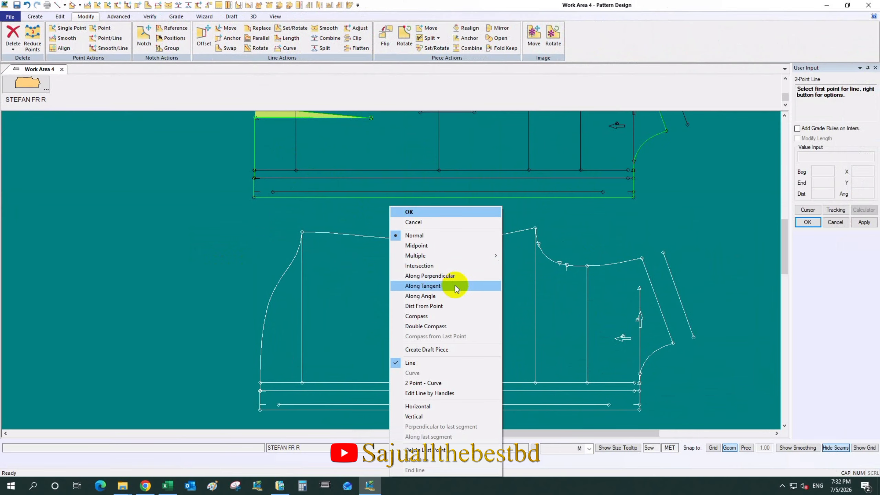
{"action": "left_click", "coordinate": [416, 315]}
{"action": "left_click", "coordinate": [264, 322]}
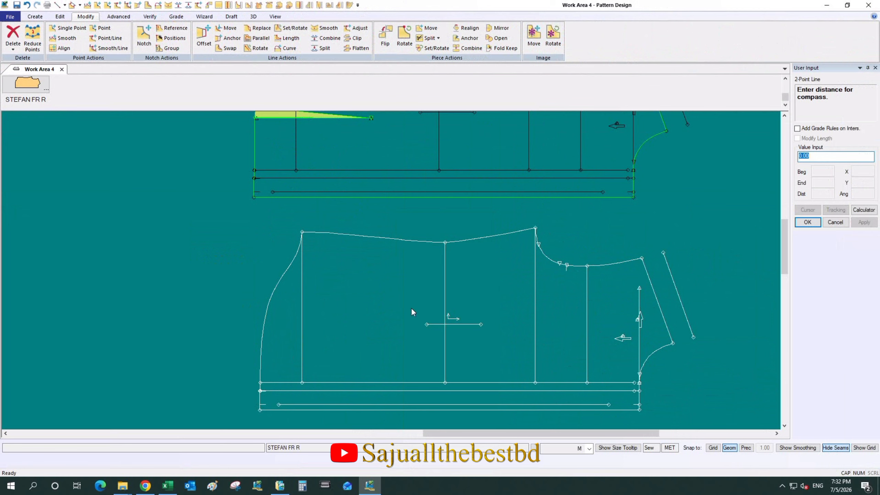
{"action": "left_click", "coordinate": [807, 222]}
{"action": "right_click", "coordinate": [404, 263]}
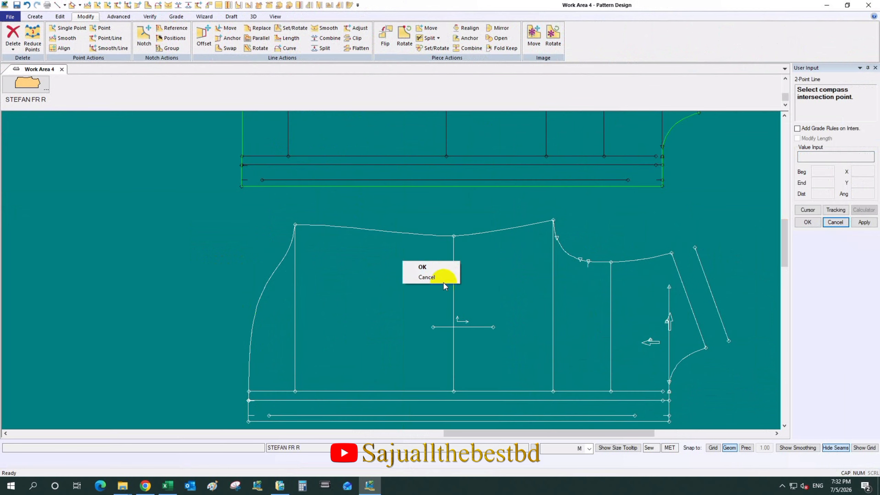
Step: Draw a horizontal 2-Point line with X distance 20 from the curved hem's midpoint into the plain front piece
{"action": "left_click", "coordinate": [62, 5]}
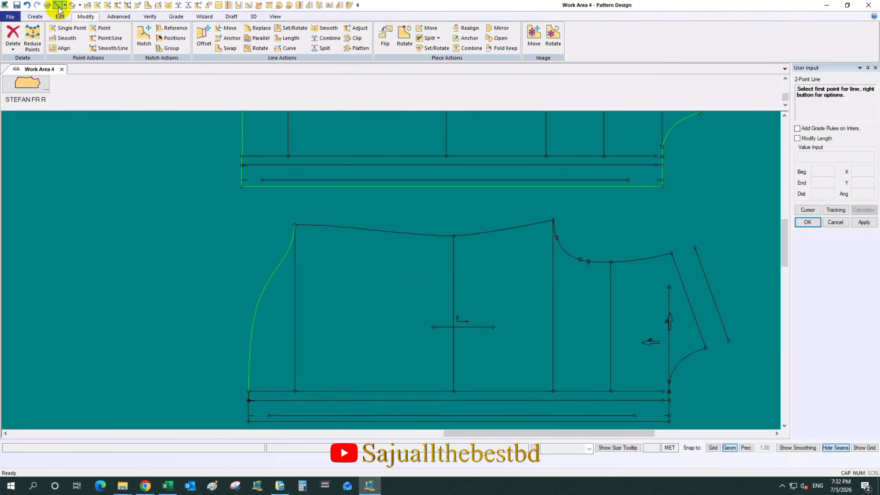
{"action": "right_click", "coordinate": [510, 276]}
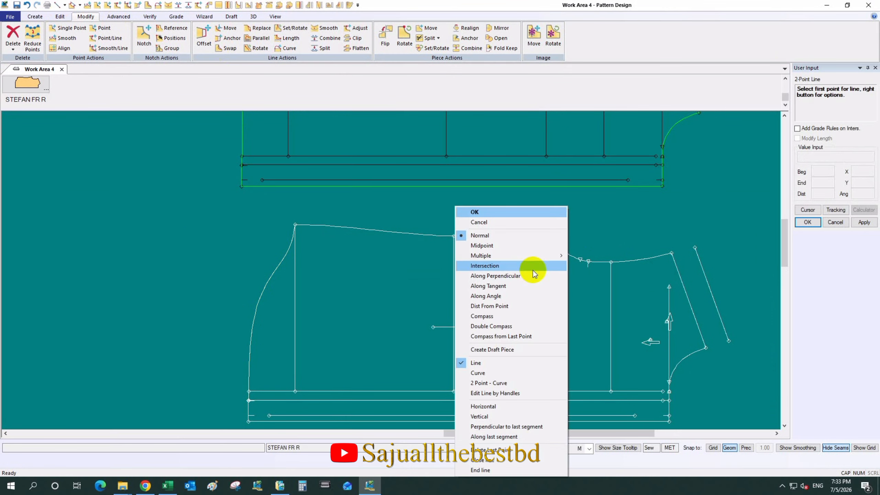
{"action": "left_click", "coordinate": [482, 246]}
{"action": "right_click", "coordinate": [277, 306]}
{"action": "left_click", "coordinate": [236, 265]}
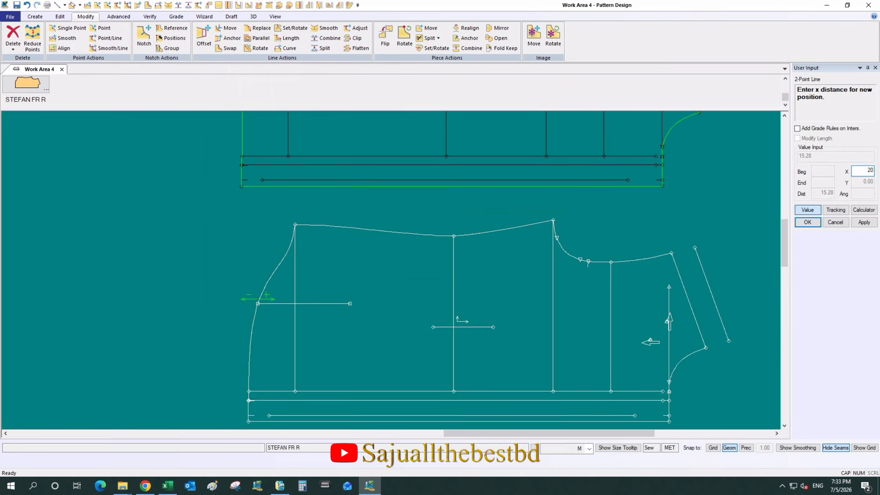
{"action": "left_click", "coordinate": [865, 222]}
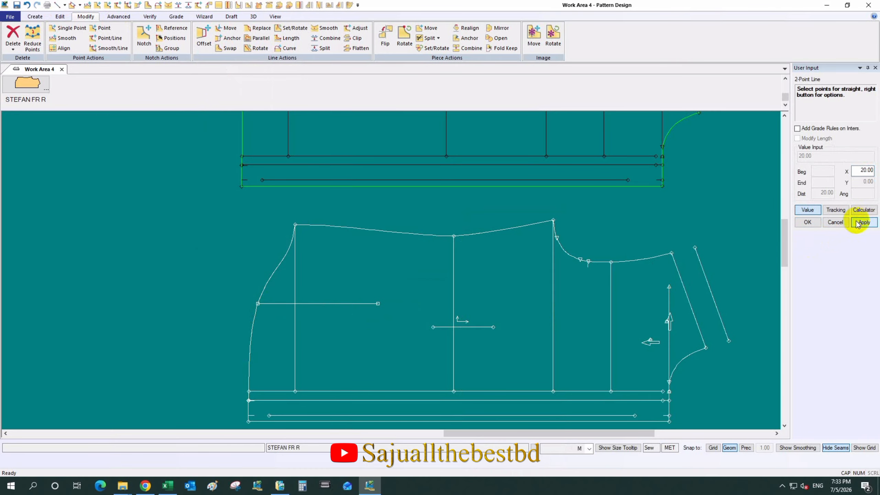
{"action": "left_click", "coordinate": [807, 222]}
{"action": "right_click", "coordinate": [301, 206]}
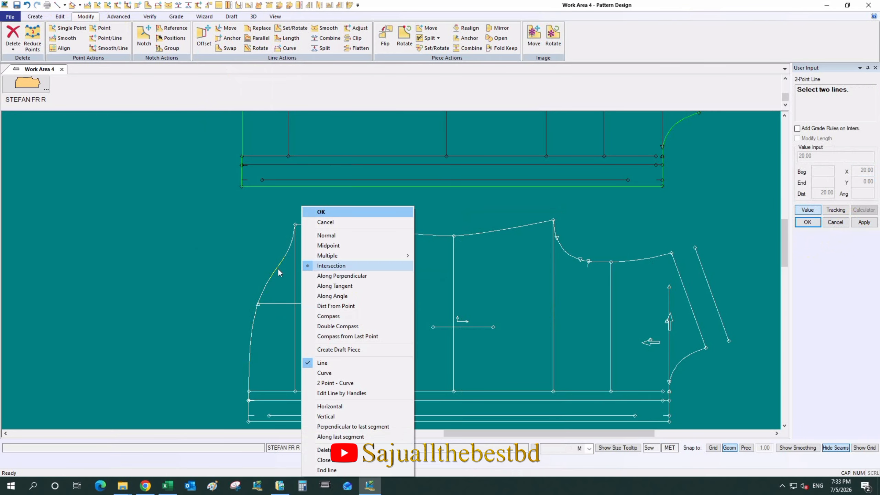
{"action": "left_click", "coordinate": [334, 230]}
{"action": "left_click", "coordinate": [285, 117]}
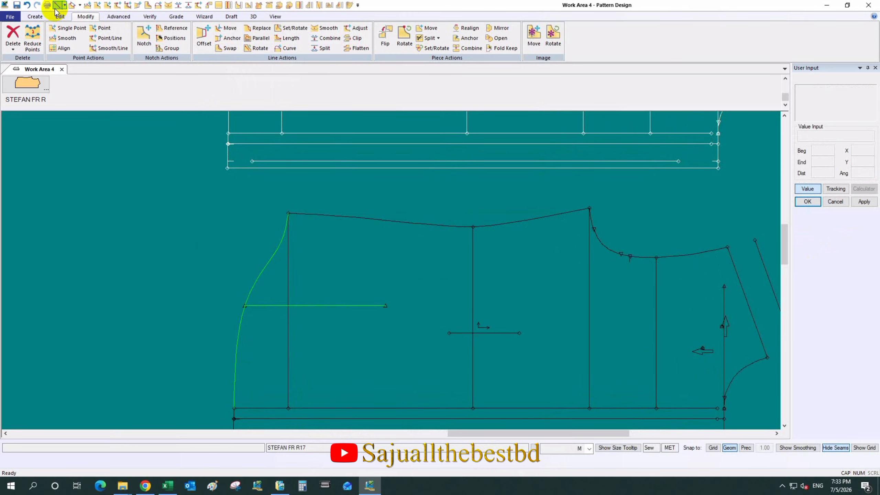
Step: Create a parallel copy above the horizontal line on the plain front piece with Offset Even
{"action": "left_click", "coordinate": [35, 17]}
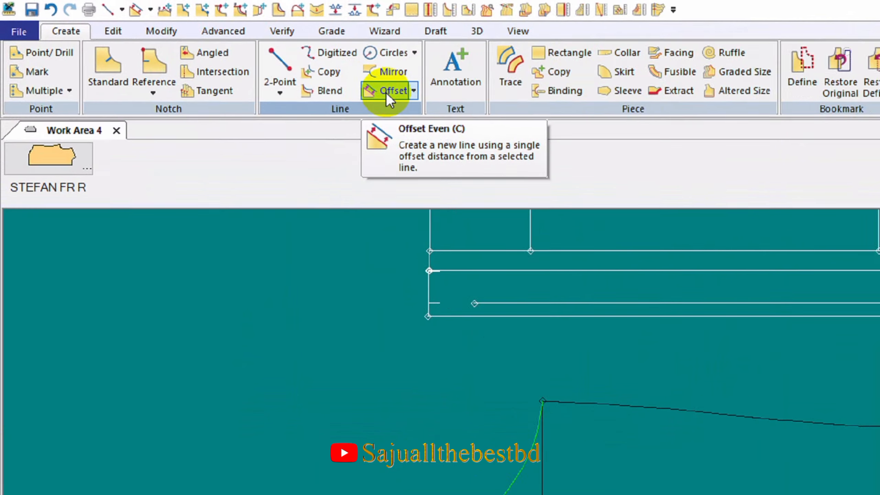
{"action": "left_click", "coordinate": [390, 91]}
{"action": "left_click", "coordinate": [318, 306]}
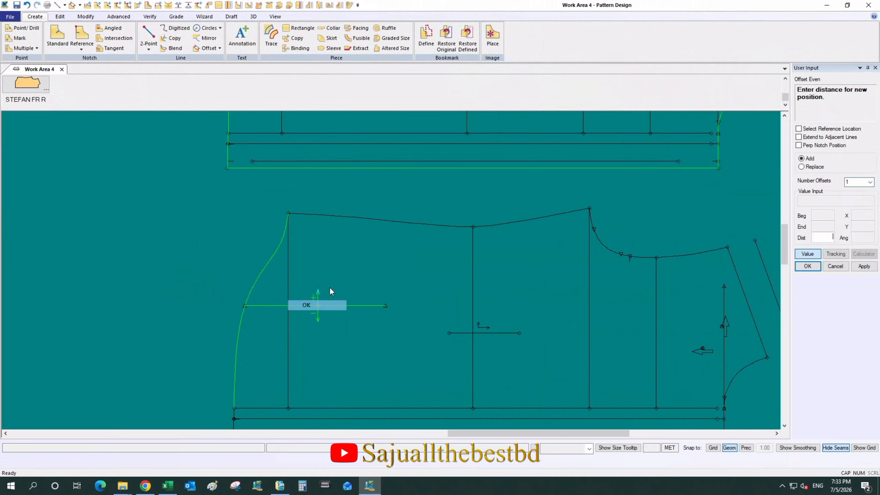
{"action": "left_click", "coordinate": [328, 289]}
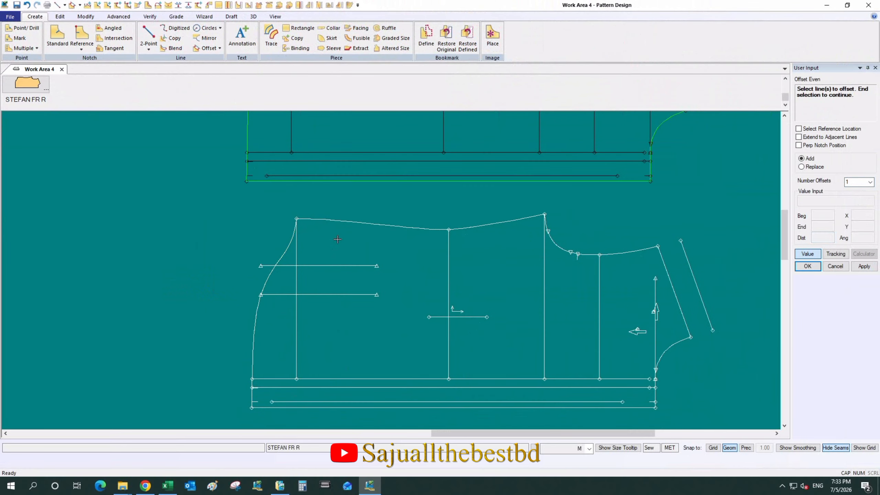
Step: Offset the original horizontal line by -5 to add a parallel line below it
{"action": "left_click", "coordinate": [338, 299]}
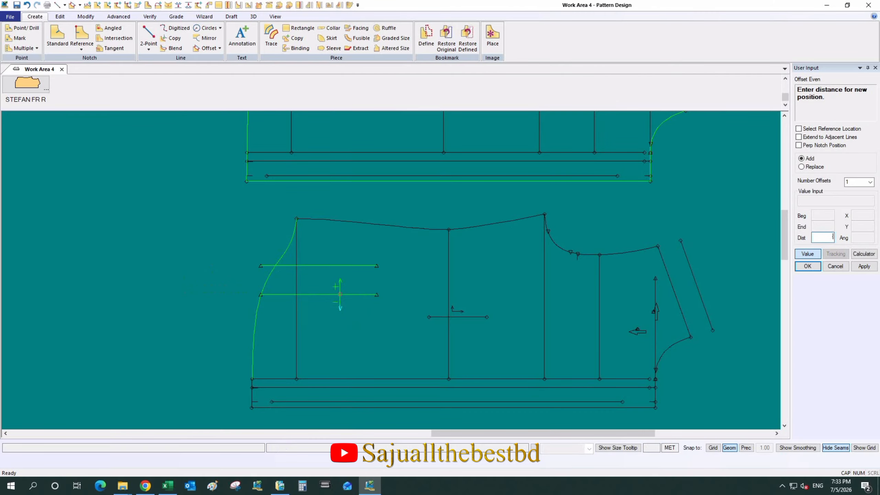
{"action": "type", "text": "-5"}
{"action": "key", "text": "Return"}
{"action": "right_click", "coordinate": [313, 308]}
{"action": "left_click", "coordinate": [324, 314]}
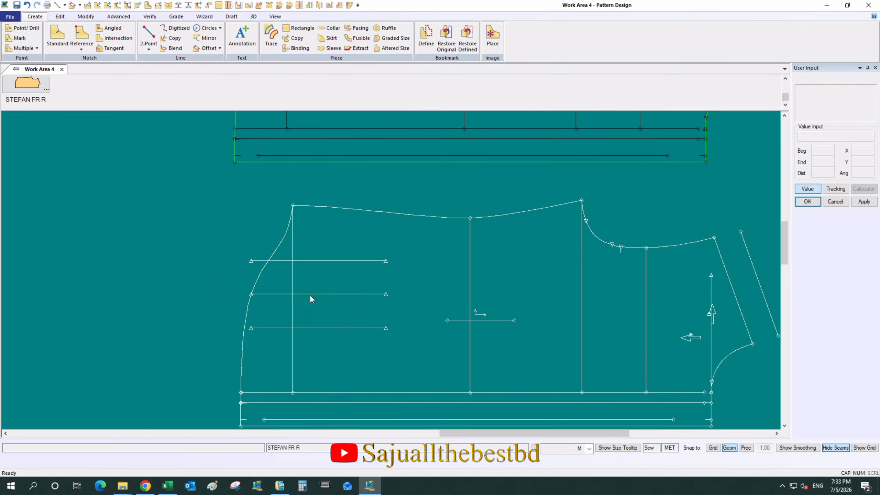
{"action": "left_click", "coordinate": [260, 269]}
Step: Clip the uppermost horizontal line at the curved hem, keeping the part inside the piece
{"action": "left_click", "coordinate": [85, 16]}
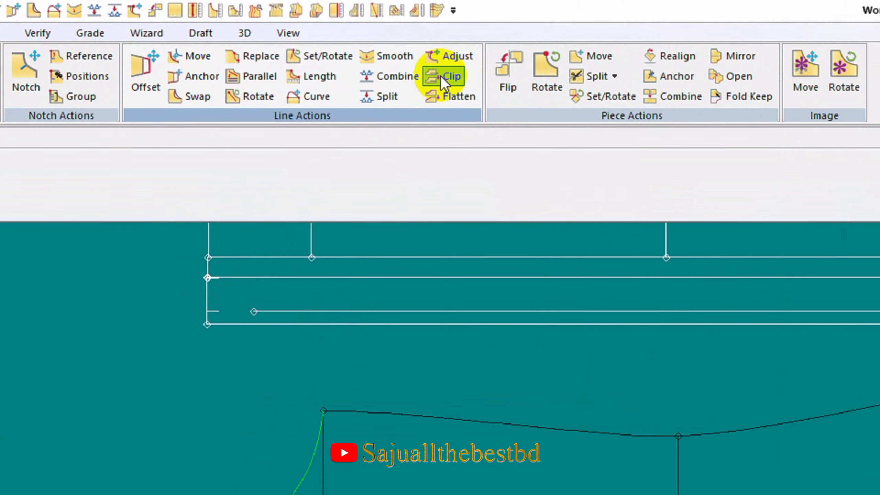
{"action": "left_click", "coordinate": [356, 37]}
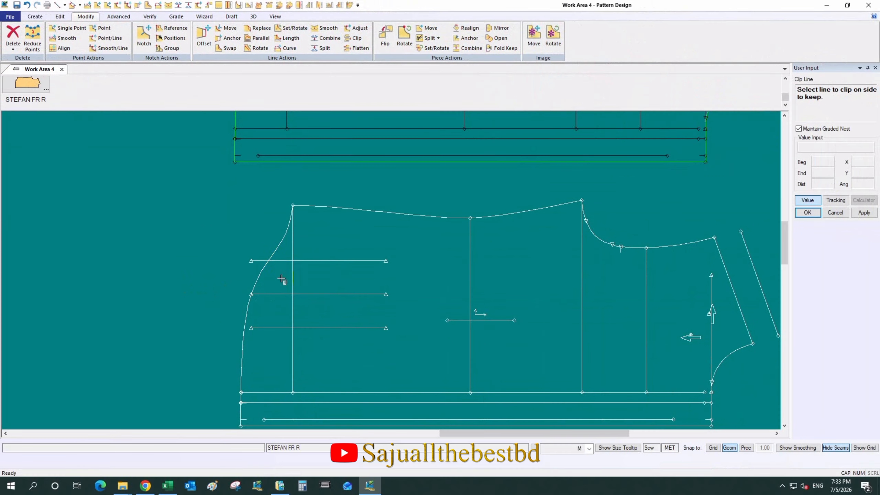
{"action": "left_click", "coordinate": [247, 314]}
{"action": "left_click", "coordinate": [28, 4]}
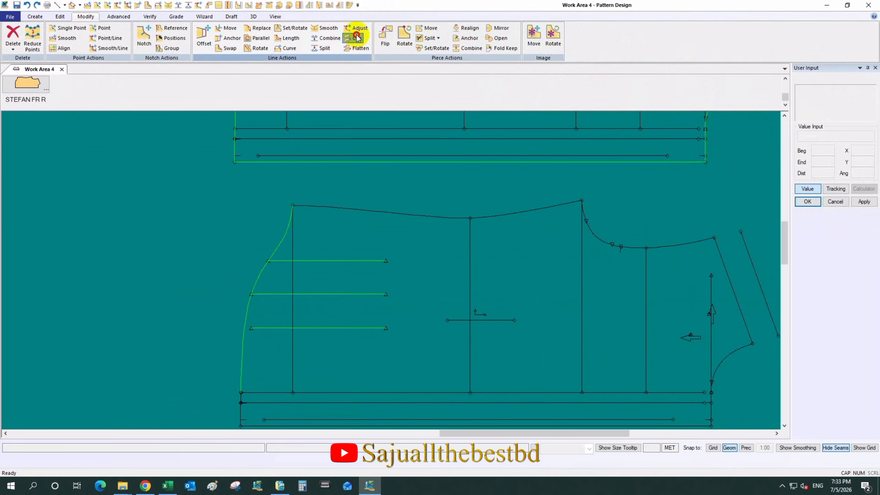
Step: Extend the hem-side end of the lowest horizontal line well past the curved hem with Adjust Length
{"action": "left_click", "coordinate": [352, 30]}
{"action": "left_click", "coordinate": [247, 329]}
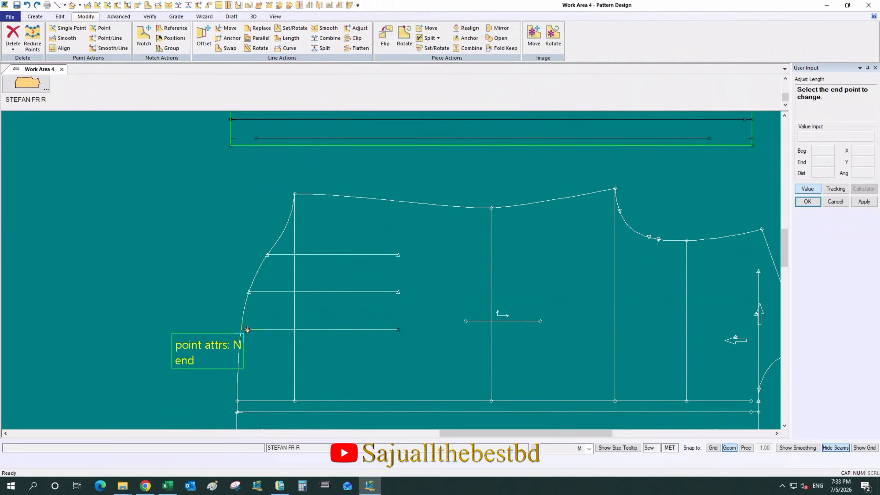
{"action": "left_click", "coordinate": [173, 337]}
Step: Clip the extended lowest line at the curved hem, keeping the part inside the piece
{"action": "left_click", "coordinate": [356, 38]}
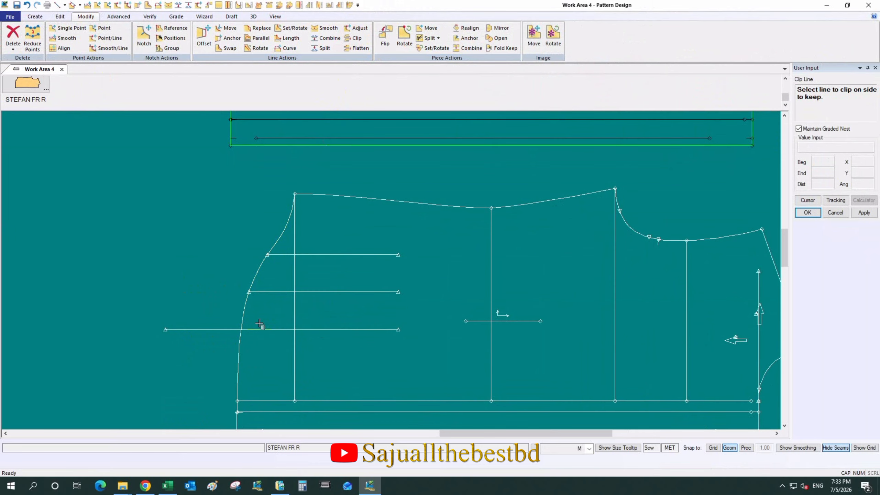
{"action": "left_click", "coordinate": [249, 329]}
{"action": "left_click", "coordinate": [243, 324]}
{"action": "right_click", "coordinate": [395, 264]}
{"action": "left_click", "coordinate": [442, 272]}
{"action": "middle_click_drag", "start_coordinate": [366, 239], "coordinate": [352, 244]}
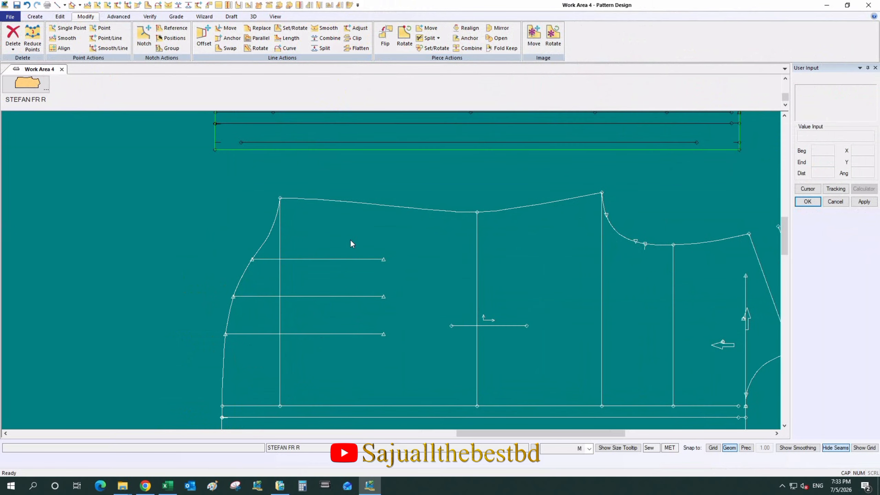
{"action": "scroll", "coordinate": [404, 263], "scroll_direction": "up", "scroll_amount": 2}
{"action": "scroll", "coordinate": [337, 211], "scroll_direction": "down", "scroll_amount": 3}
{"action": "scroll", "coordinate": [347, 283], "scroll_direction": "up", "scroll_amount": 2}
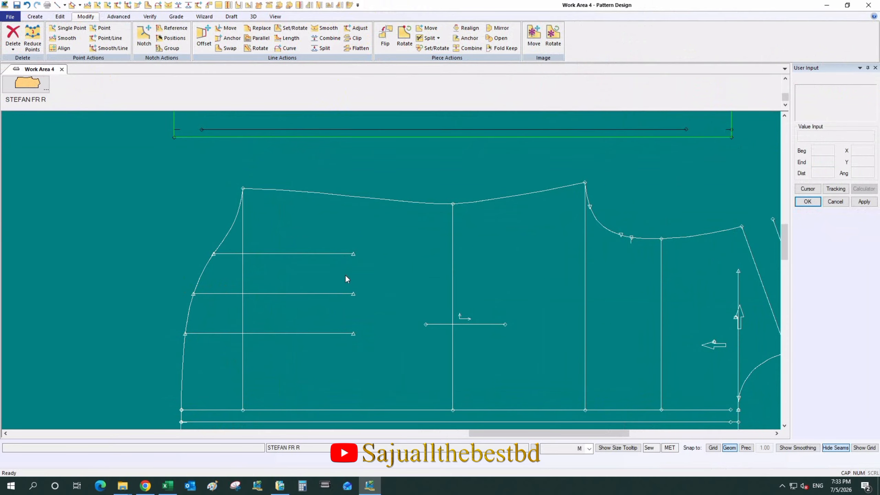
Step: Lengthen the uppermost horizontal line freehand at its inner end with Adjust Length
{"action": "scroll", "coordinate": [353, 253], "scroll_direction": "up", "scroll_amount": 2}
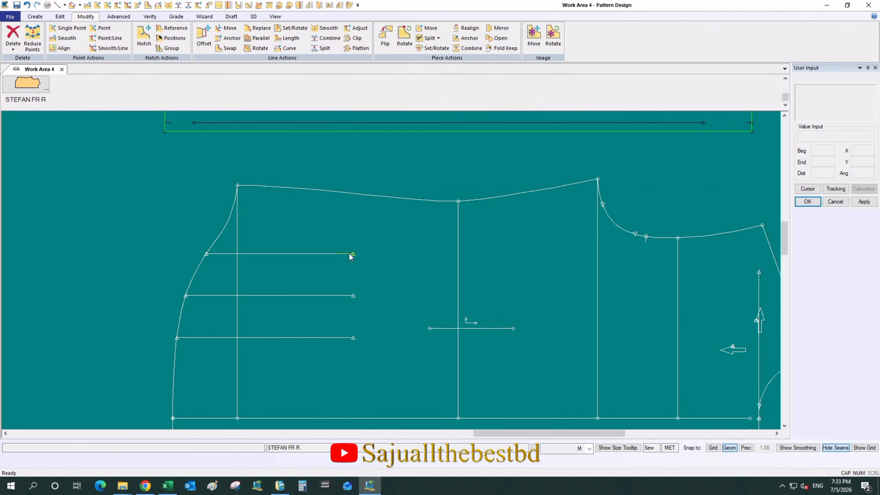
{"action": "left_click", "coordinate": [355, 28]}
{"action": "left_click", "coordinate": [329, 253]}
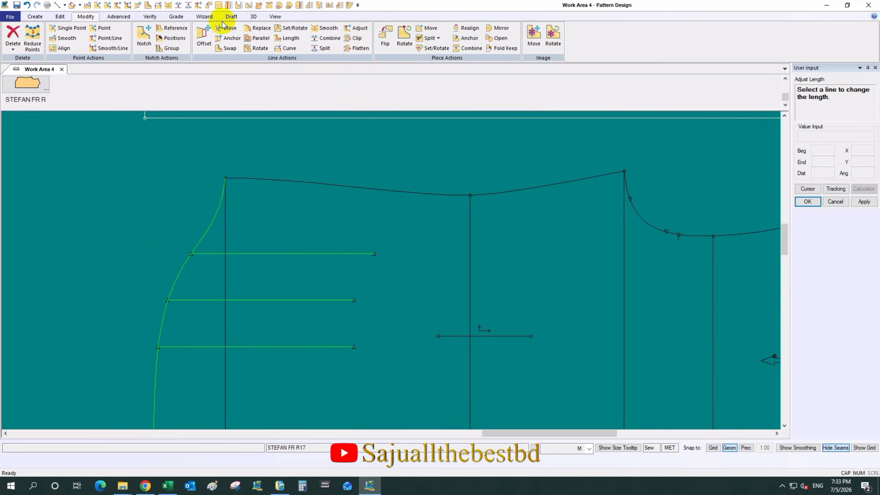
Step: Measure the line lengths of the three horizontal dart lines
{"action": "left_click", "coordinate": [157, 14]}
{"action": "left_click", "coordinate": [206, 38]}
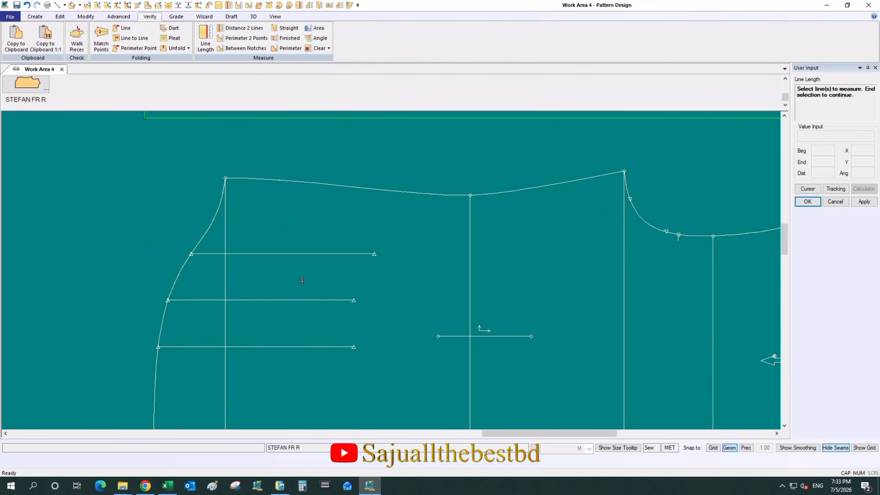
{"action": "left_click", "coordinate": [291, 299]}
{"action": "left_click", "coordinate": [320, 253]}
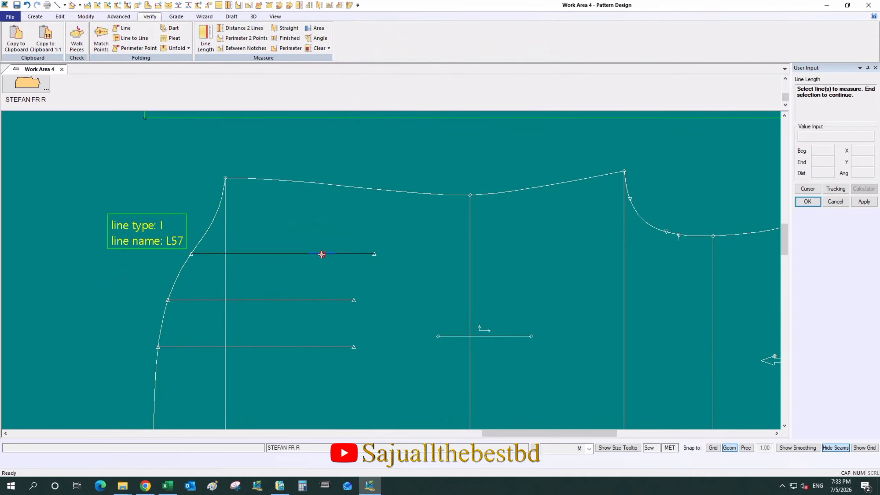
{"action": "right_click", "coordinate": [402, 255]}
{"action": "left_click", "coordinate": [395, 257]}
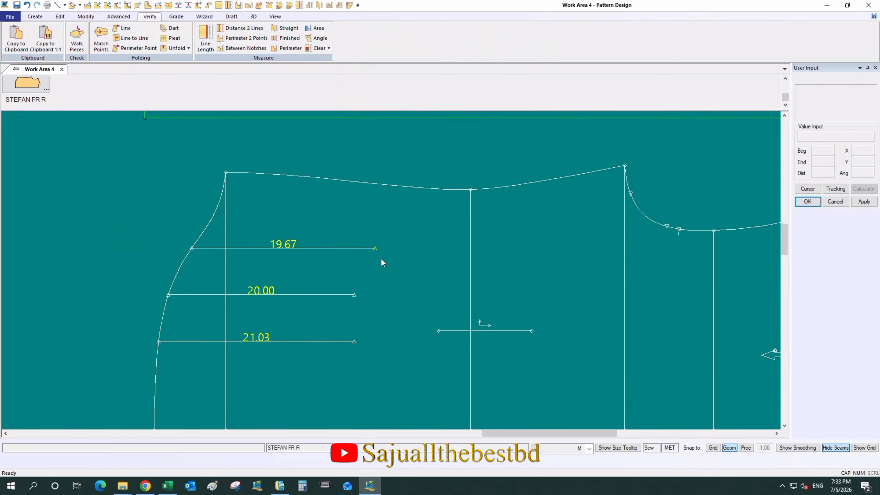
Step: Move the inner endpoint of the uppermost dart line along the line to 20 from its beginning
{"action": "left_click", "coordinate": [86, 16]}
{"action": "left_click", "coordinate": [106, 38]}
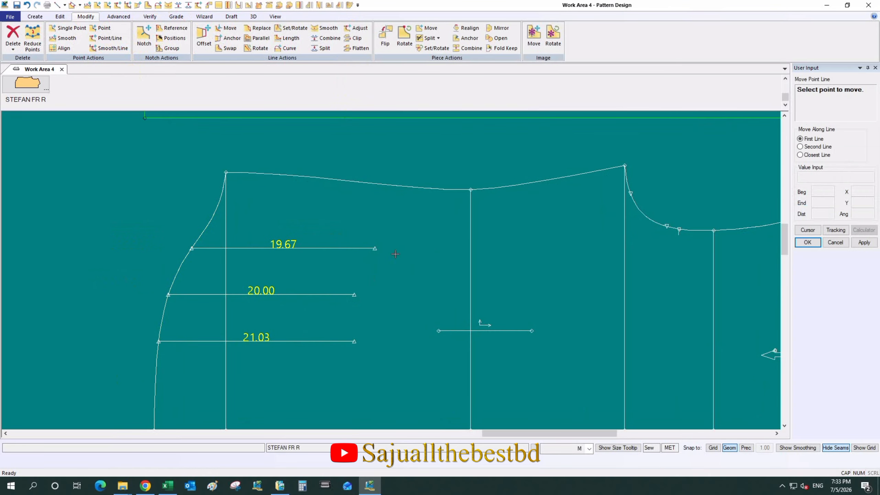
{"action": "left_click", "coordinate": [375, 248]}
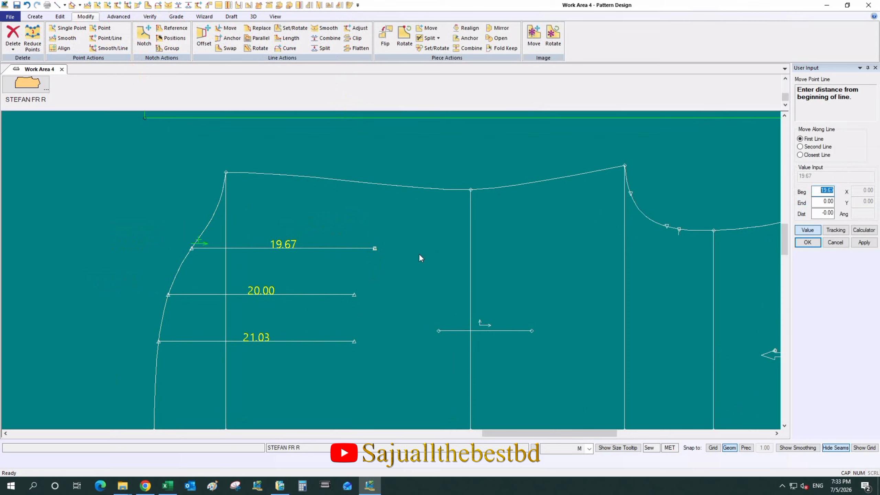
{"action": "type", "text": "20"}
{"action": "key", "text": "Return"}
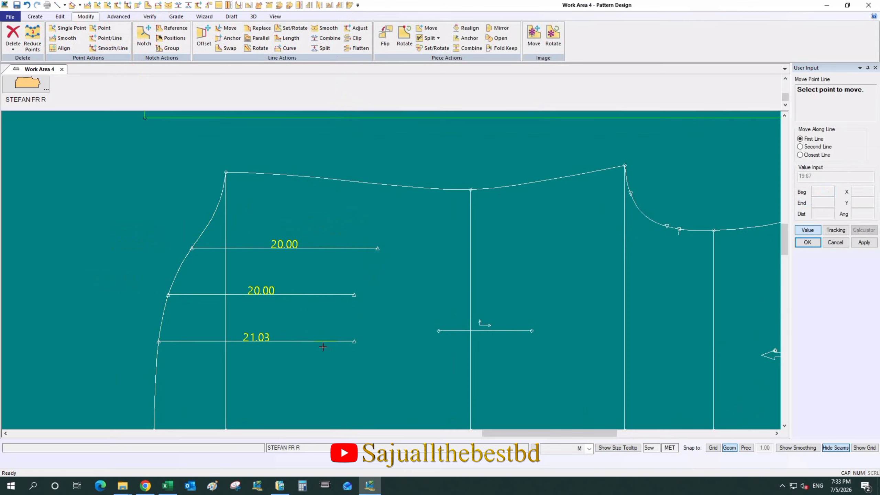
Step: Move the inner endpoint of the lowest dart line to 20 from its beginning and end the command
{"action": "left_click", "coordinate": [354, 342]}
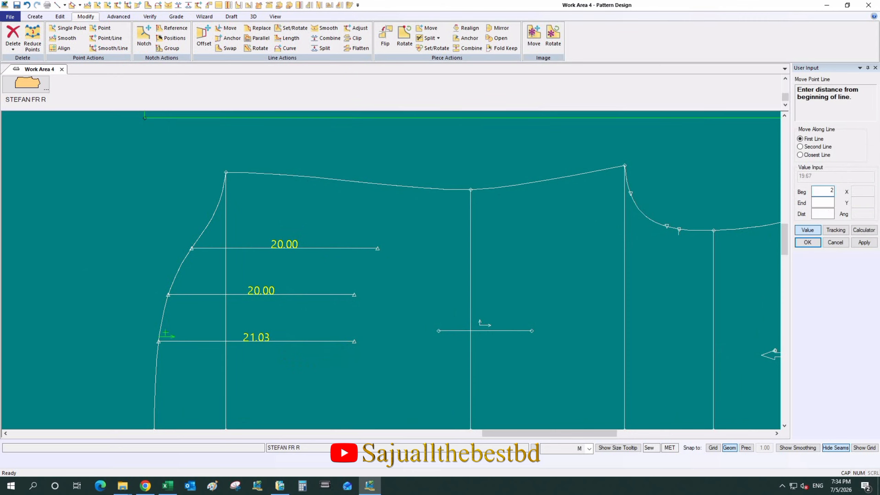
{"action": "type", "text": "20"}
{"action": "key", "text": "Return"}
{"action": "key", "text": "Escape"}
Step: Move the darted reference piece farther above the plain piece and line the plain piece up beneath it
{"action": "scroll", "coordinate": [326, 295], "scroll_direction": "down", "scroll_amount": 6}
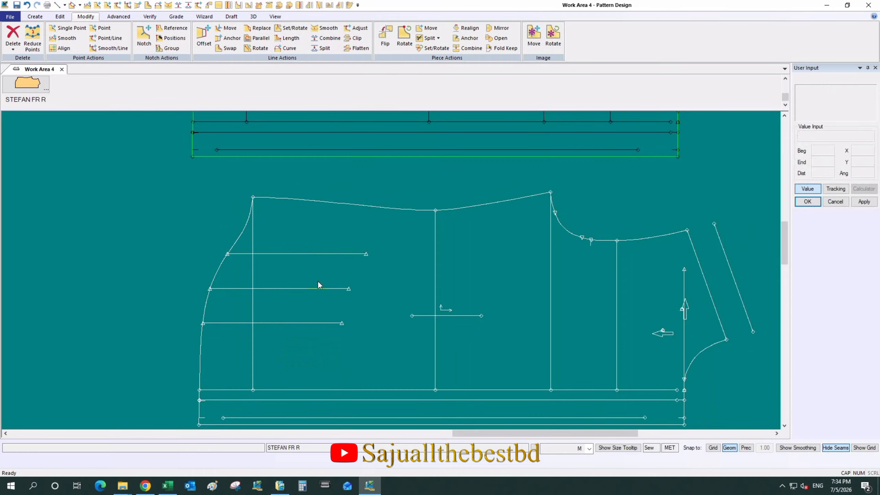
{"action": "scroll", "coordinate": [335, 293], "scroll_direction": "down", "scroll_amount": 4}
{"action": "scroll", "coordinate": [327, 356], "scroll_direction": "down", "scroll_amount": 1}
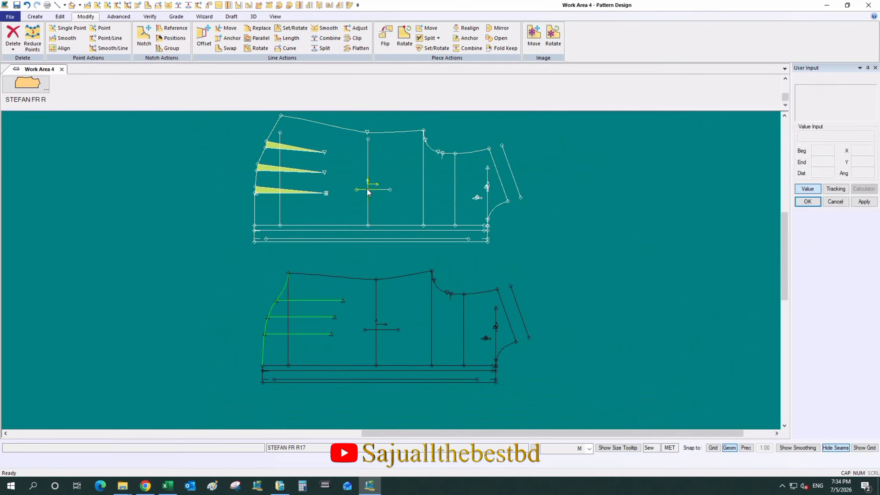
{"action": "left_click_drag", "start_coordinate": [367, 190], "coordinate": [380, 137]}
{"action": "left_click_drag", "start_coordinate": [371, 331], "coordinate": [353, 326]}
{"action": "middle_click_drag", "start_coordinate": [353, 326], "coordinate": [379, 311]}
{"action": "scroll", "coordinate": [379, 314], "scroll_direction": "up", "scroll_amount": 3}
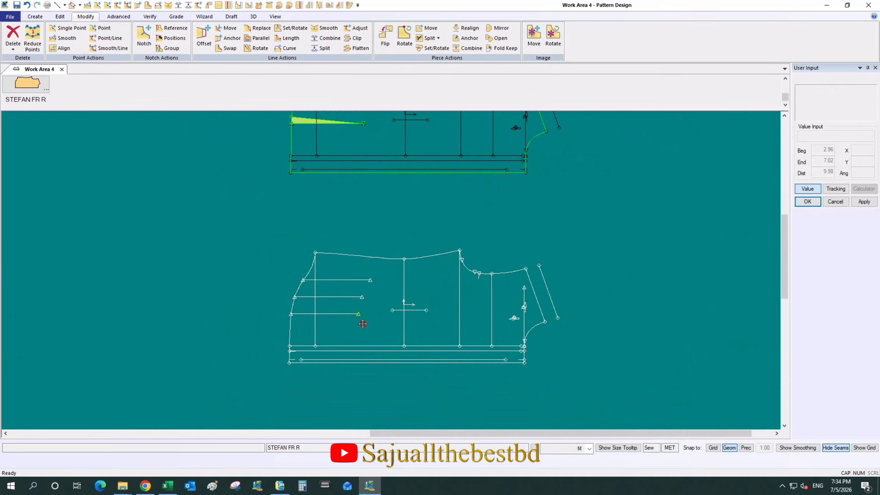
{"action": "left_click", "coordinate": [168, 27]}
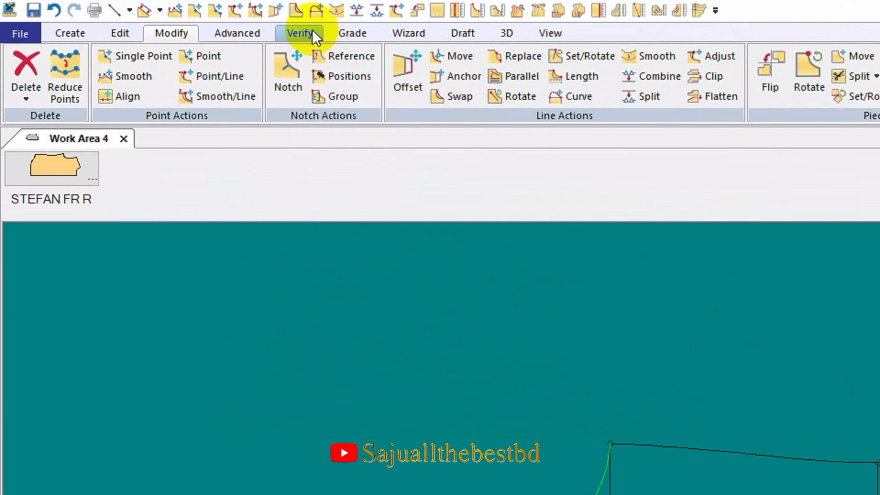
{"action": "left_click", "coordinate": [150, 16]}
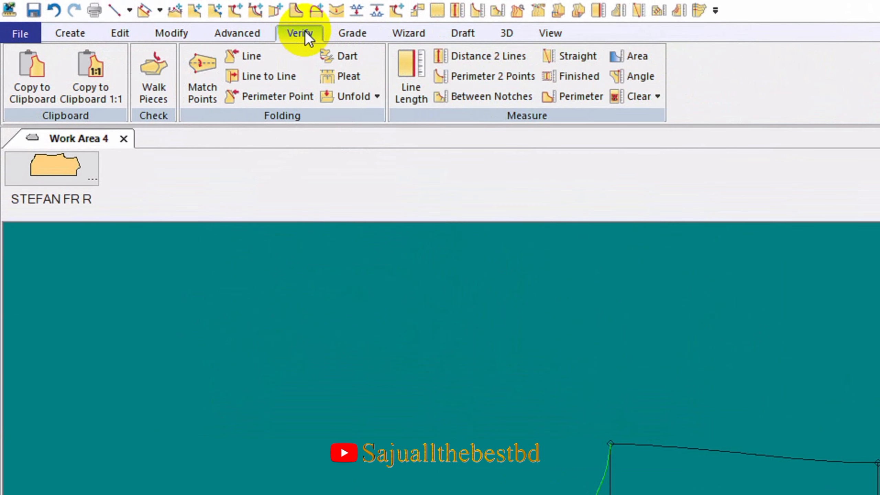
{"action": "left_click", "coordinate": [237, 33]}
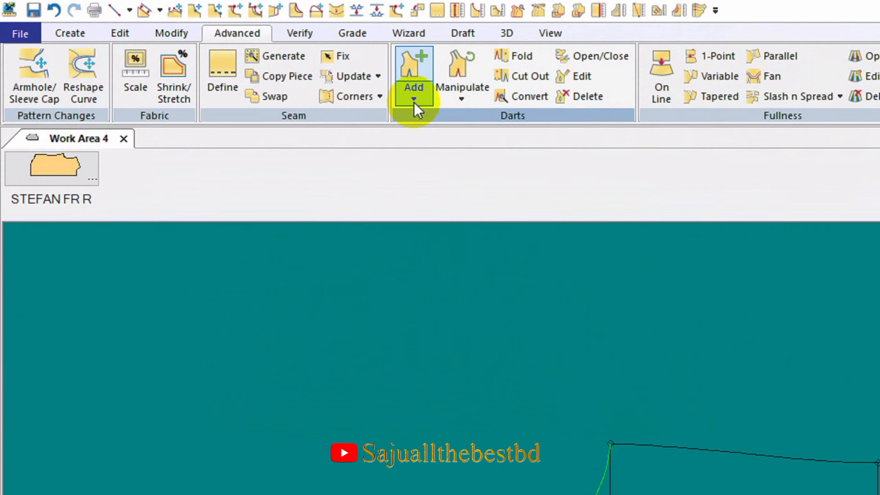
{"action": "left_click", "coordinate": [414, 100]}
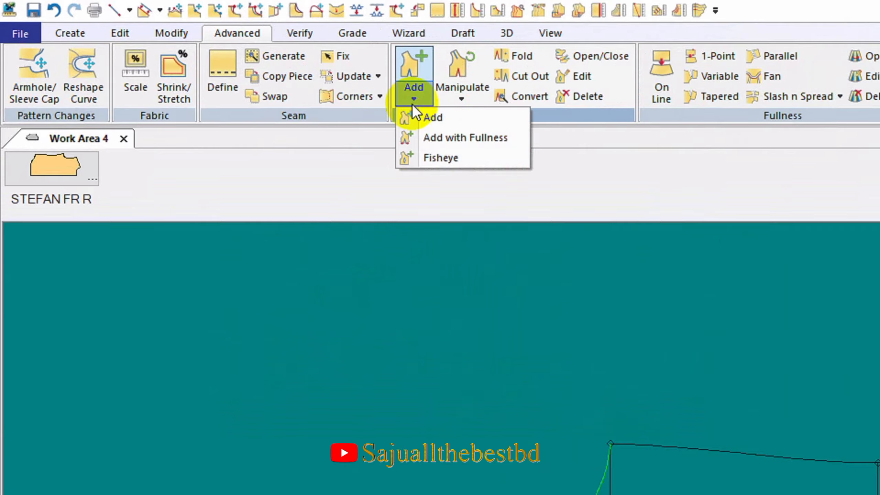
{"action": "left_click", "coordinate": [446, 139]}
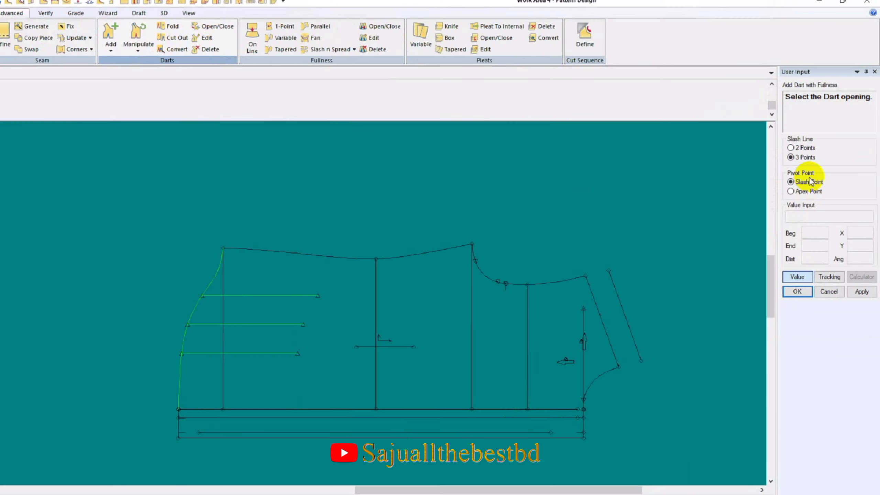
{"action": "scroll", "coordinate": [291, 301], "scroll_direction": "up", "scroll_amount": 8}
{"action": "scroll", "coordinate": [272, 226], "scroll_direction": "up", "scroll_amount": 3}
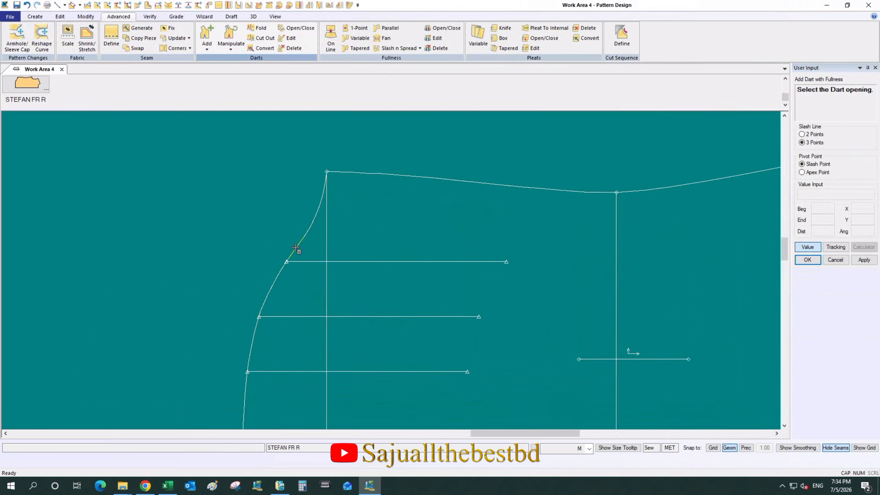
{"action": "left_click", "coordinate": [286, 264]}
{"action": "scroll", "coordinate": [285, 264], "scroll_direction": "down", "scroll_amount": 3}
{"action": "scroll", "coordinate": [229, 265], "scroll_direction": "up", "scroll_amount": 2}
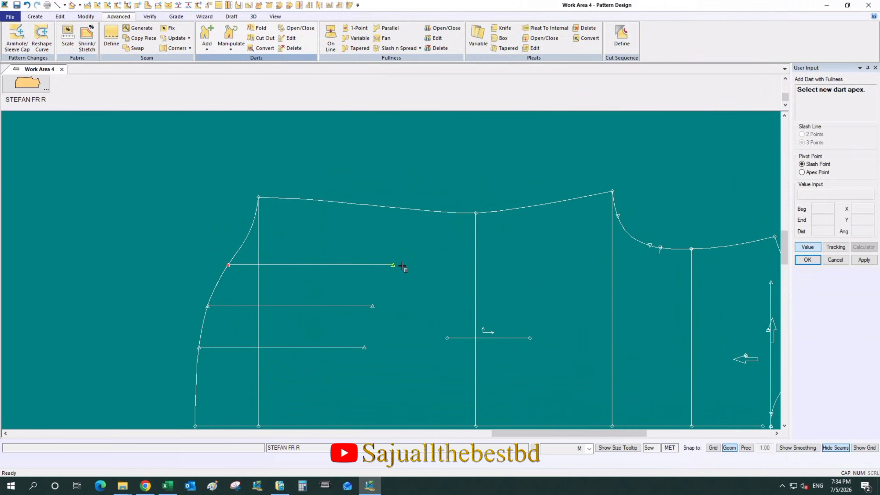
{"action": "left_click", "coordinate": [396, 267]}
{"action": "scroll", "coordinate": [397, 187], "scroll_direction": "down", "scroll_amount": 2}
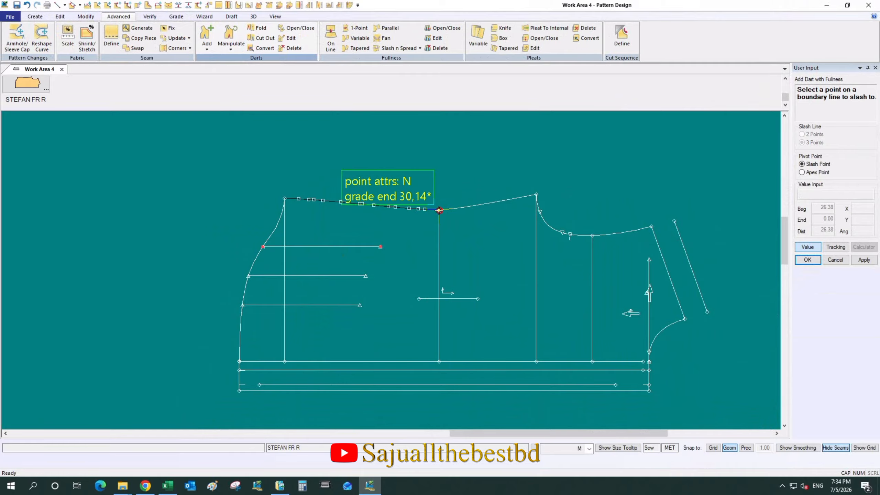
{"action": "left_click", "coordinate": [440, 211]}
{"action": "left_click", "coordinate": [407, 391]}
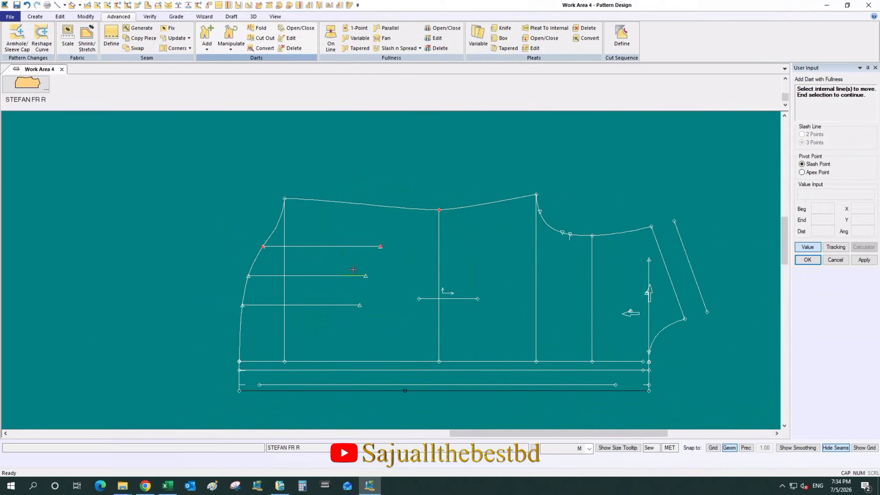
{"action": "right_click", "coordinate": [324, 229]}
{"action": "left_click", "coordinate": [332, 235]}
{"action": "left_click", "coordinate": [327, 236]}
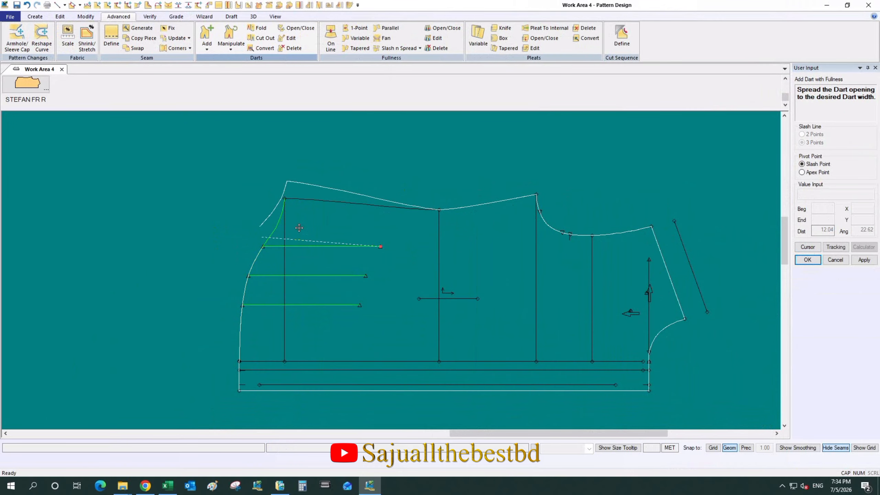
{"action": "right_click", "coordinate": [302, 209]}
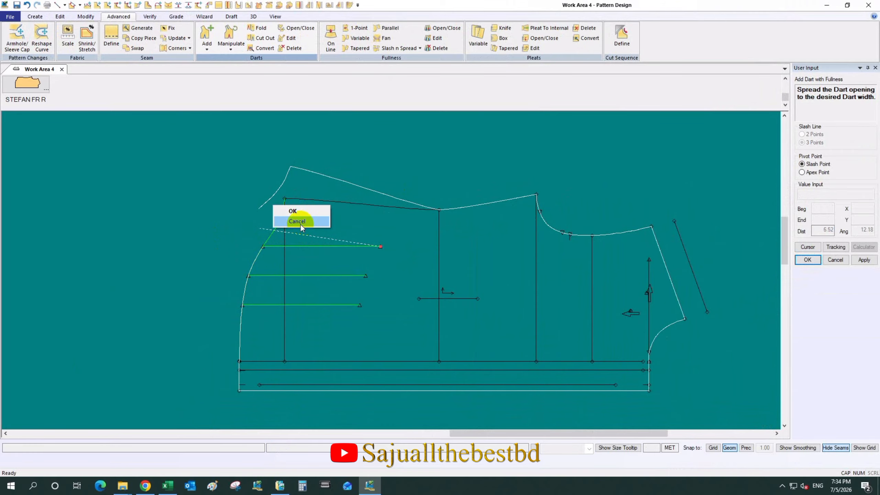
{"action": "left_click", "coordinate": [299, 218]}
Step: Combine the two side edge segments that meet at the middle vertical line into one line
{"action": "left_click", "coordinate": [86, 16]}
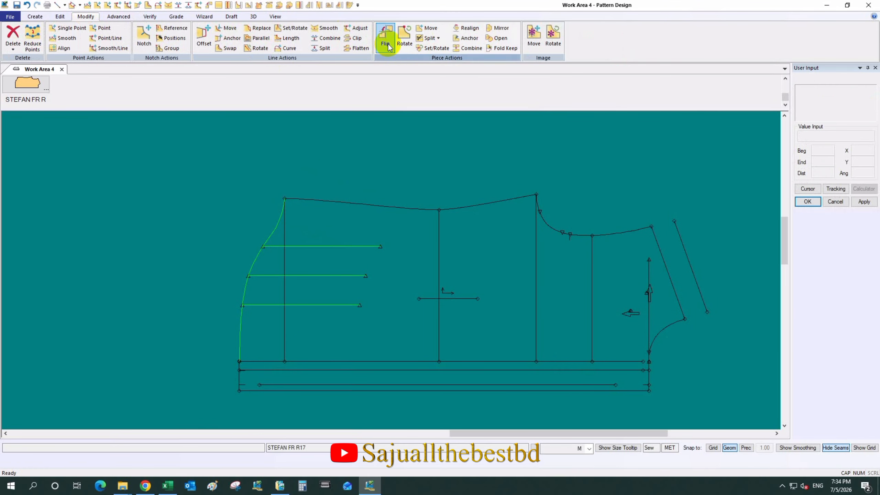
{"action": "left_click", "coordinate": [325, 37]}
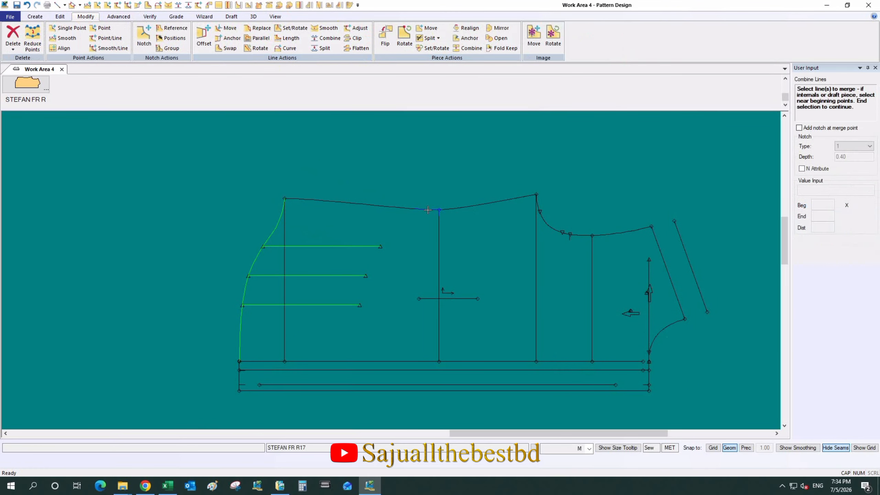
{"action": "right_click", "coordinate": [474, 171]}
{"action": "left_click", "coordinate": [476, 172]}
{"action": "scroll", "coordinate": [356, 189], "scroll_direction": "down", "scroll_amount": 1}
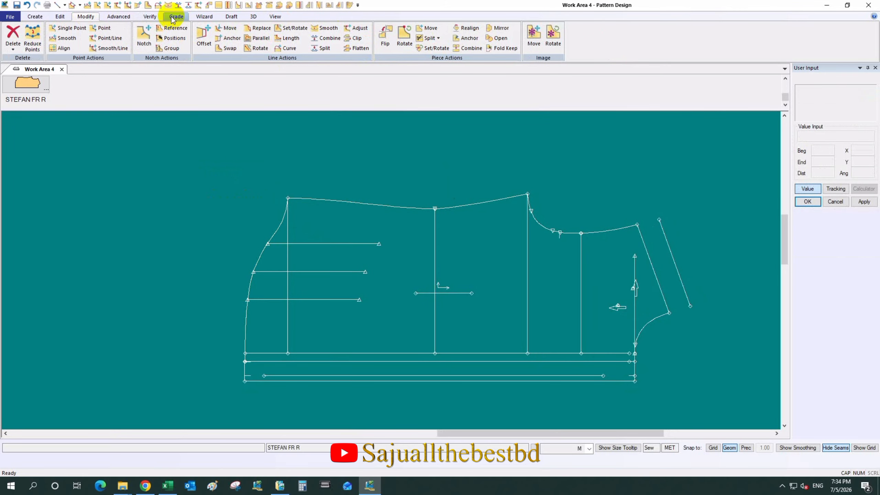
Step: Begin an Add Dart with Fullness opening at the uppermost dart line's hem end, with its inner end as the apex
{"action": "left_click", "coordinate": [118, 16]}
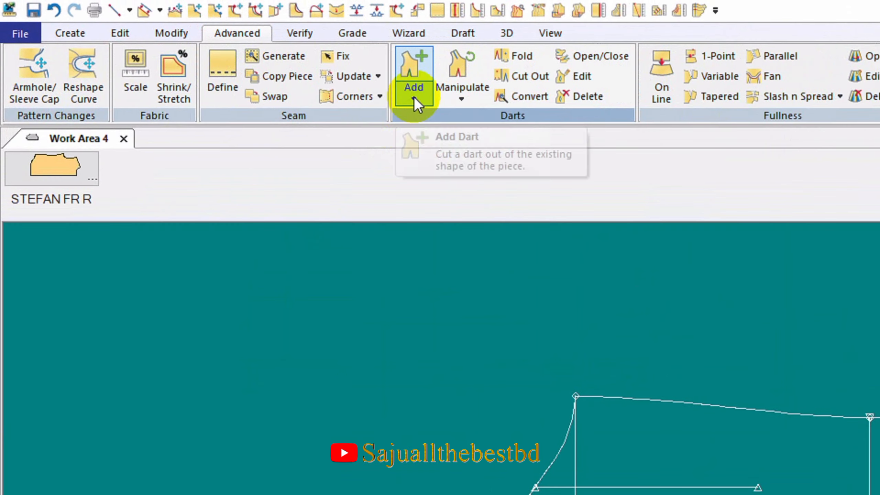
{"action": "left_click", "coordinate": [413, 97]}
{"action": "left_click", "coordinate": [451, 138]}
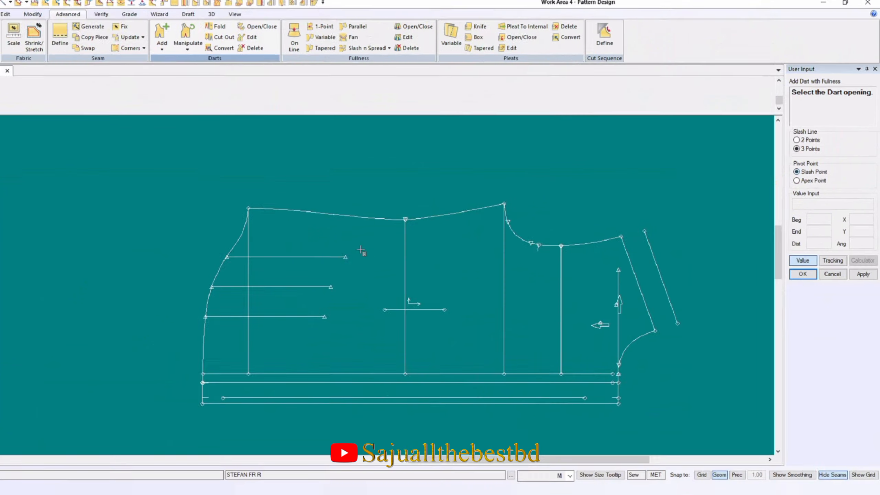
{"action": "scroll", "coordinate": [180, 260], "scroll_direction": "up", "scroll_amount": 5}
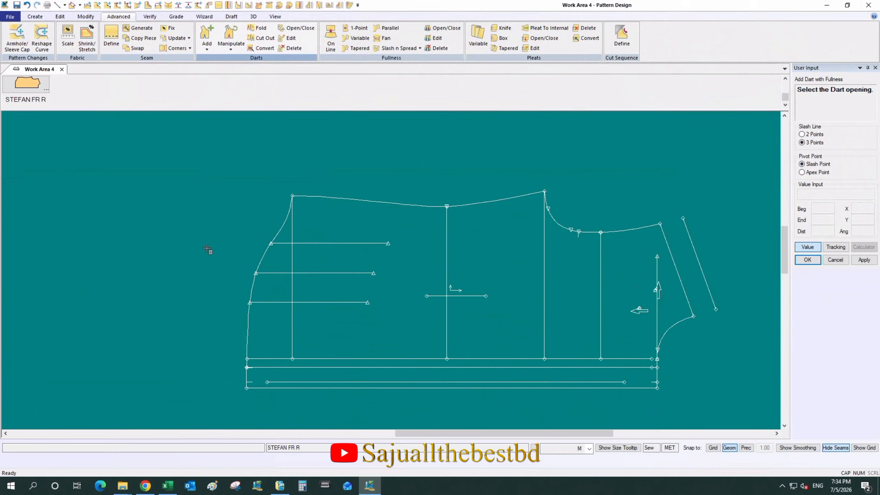
{"action": "left_click", "coordinate": [275, 246]}
{"action": "scroll", "coordinate": [222, 218], "scroll_direction": "down", "scroll_amount": 2}
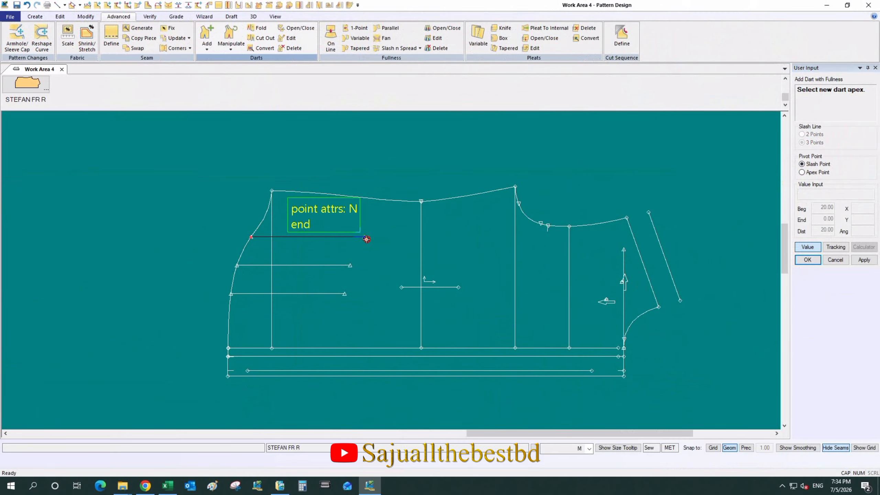
{"action": "left_click", "coordinate": [366, 239]}
Step: Slash the dart to the underarm corner, keep the straight lower edge stationary, and end the internal line selection
{"action": "scroll", "coordinate": [346, 180], "scroll_direction": "down", "scroll_amount": 2}
{"action": "left_click", "coordinate": [474, 189]}
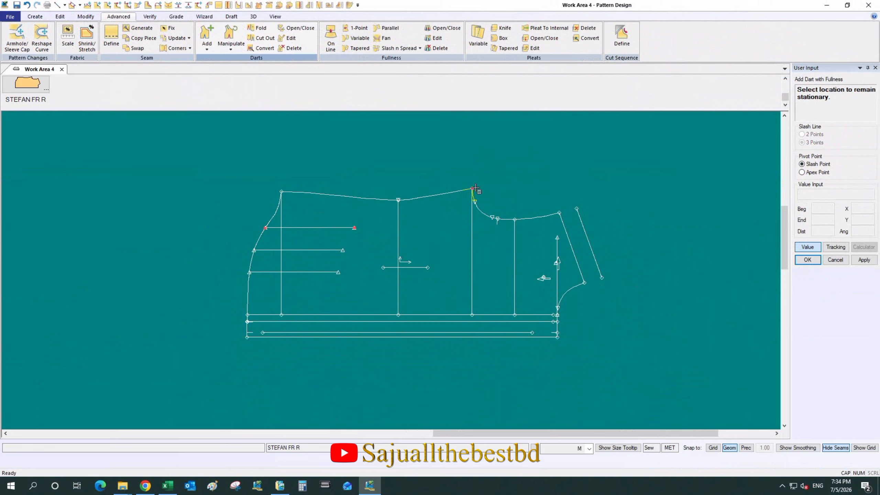
{"action": "left_click", "coordinate": [338, 338]}
{"action": "right_click", "coordinate": [305, 235]}
{"action": "left_click", "coordinate": [305, 235]}
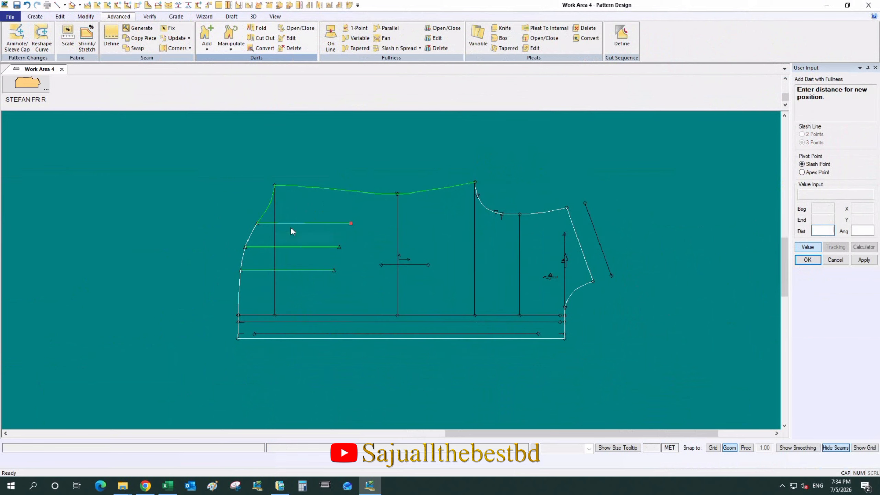
Step: Spread the uppermost dart's opening by a distance of 2 and apply it
{"action": "left_click", "coordinate": [293, 230]}
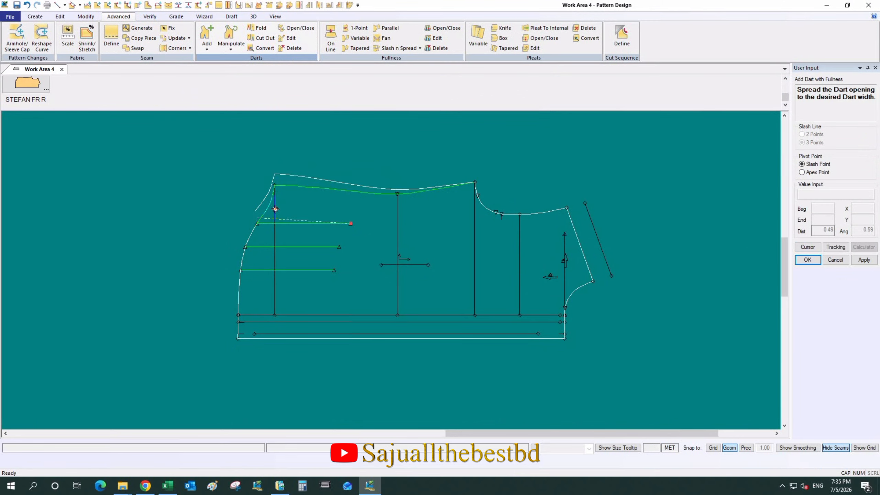
{"action": "left_click", "coordinate": [271, 220]}
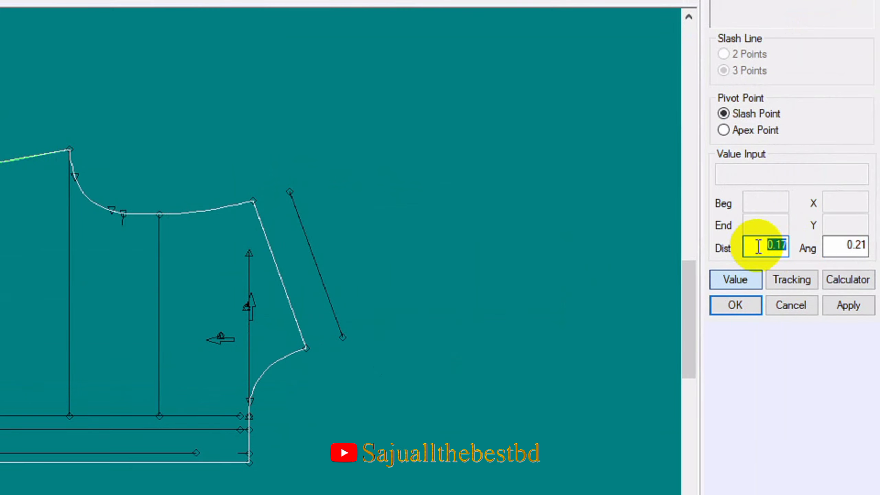
{"action": "left_click_drag", "start_coordinate": [818, 230], "coordinate": [879, 228]}
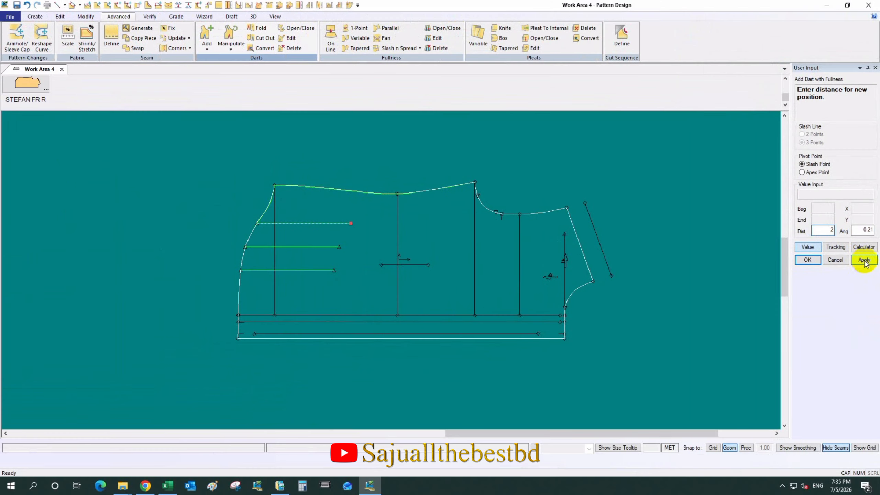
{"action": "left_click", "coordinate": [848, 305]}
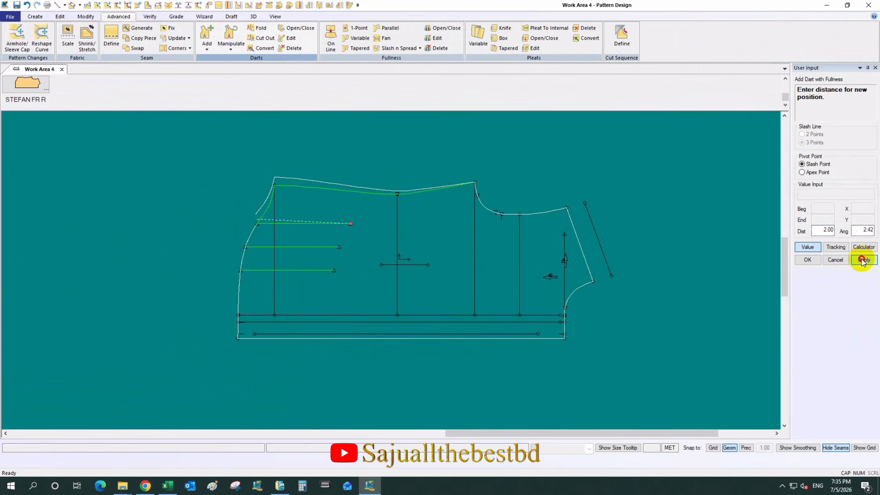
{"action": "left_click", "coordinate": [808, 259]}
Step: Define a second dart with fullness on the middle dart line, with its inner end as apex, slashed to the underarm corner with the lower edge stationary
{"action": "scroll", "coordinate": [229, 248], "scroll_direction": "up", "scroll_amount": 4}
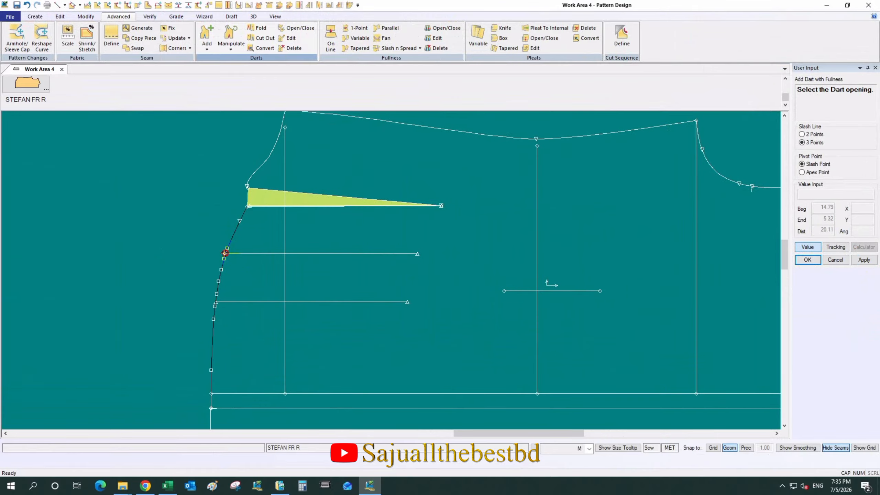
{"action": "left_click", "coordinate": [418, 254]}
{"action": "scroll", "coordinate": [208, 270], "scroll_direction": "down", "scroll_amount": 3}
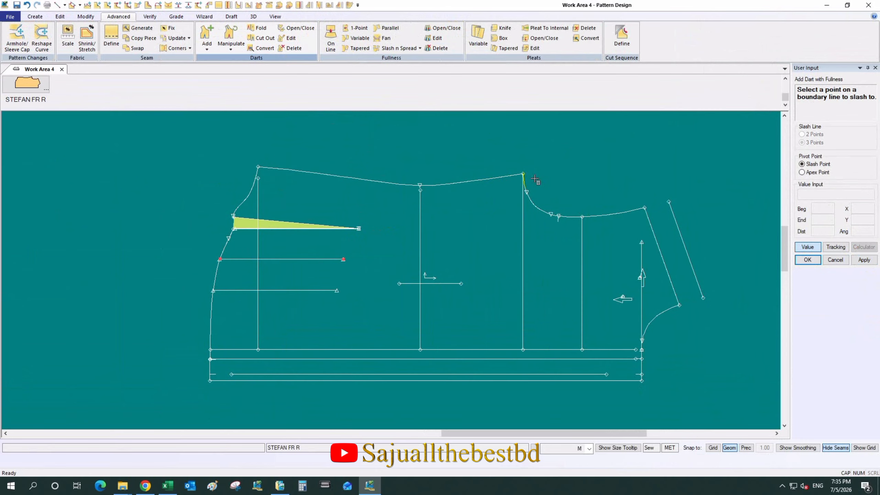
{"action": "left_click", "coordinate": [524, 174]}
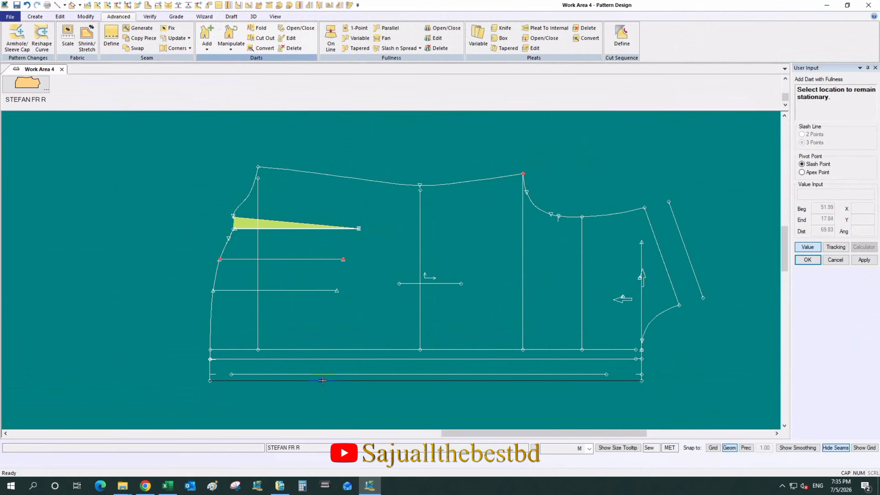
{"action": "right_click", "coordinate": [396, 258]}
{"action": "left_click", "coordinate": [396, 262]}
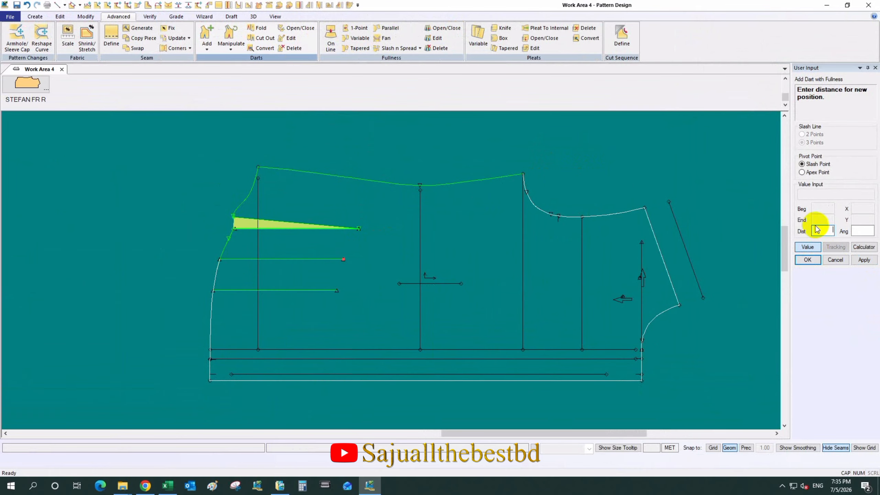
Step: Spread the middle dart's opening by a distance of 2
{"action": "type", "text": "2"}
{"action": "left_click", "coordinate": [866, 260]}
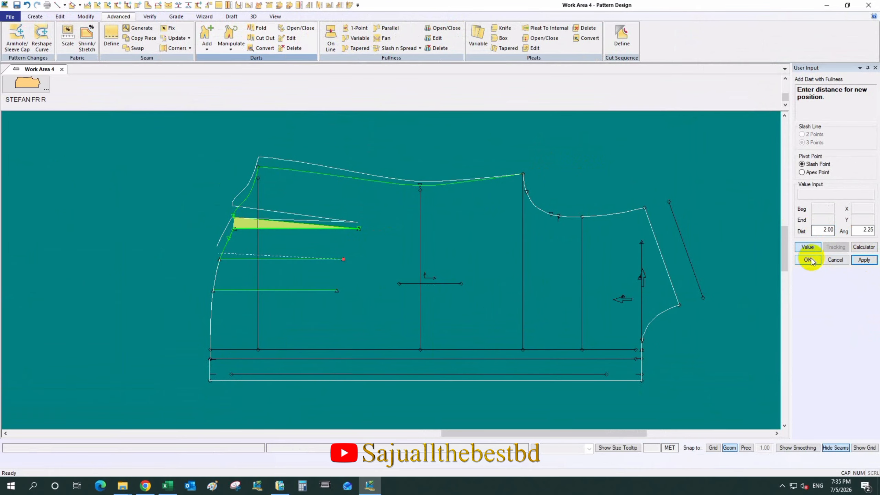
{"action": "left_click", "coordinate": [808, 260]}
Step: Define the third dart with fullness on the lowest dart line, slashed to the underarm corner, keeping the straight lower edge stationary
{"action": "scroll", "coordinate": [226, 281], "scroll_direction": "up", "scroll_amount": 2}
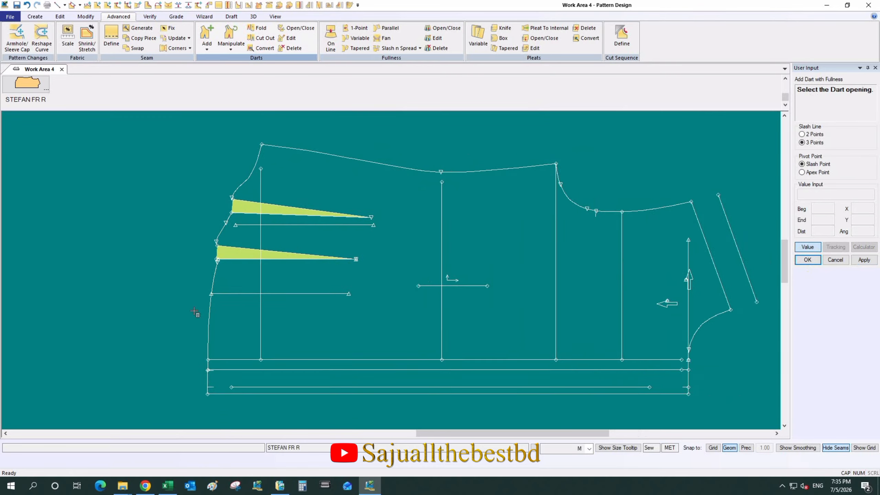
{"action": "scroll", "coordinate": [184, 305], "scroll_direction": "down", "scroll_amount": 1}
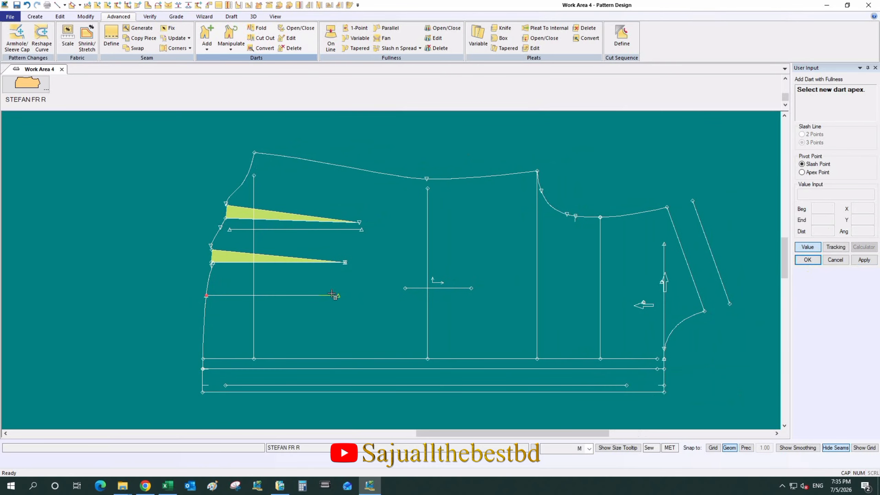
{"action": "left_click", "coordinate": [343, 296]}
{"action": "scroll", "coordinate": [435, 193], "scroll_direction": "down", "scroll_amount": 1}
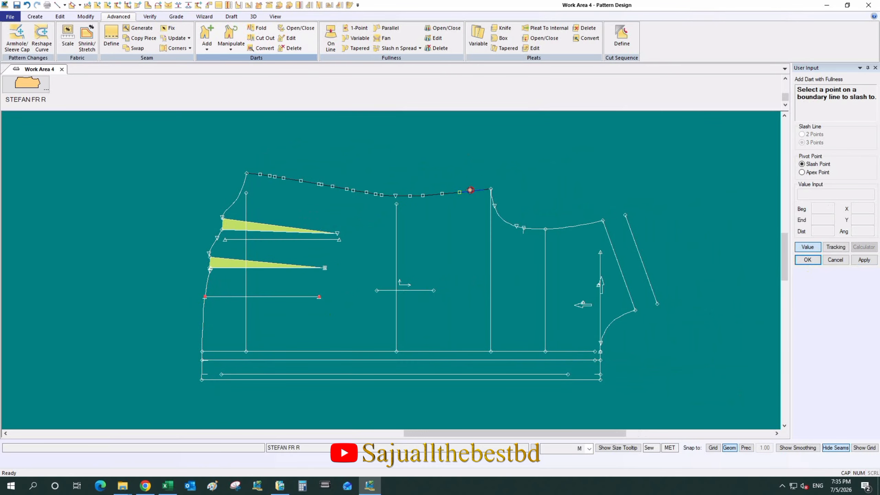
{"action": "left_click", "coordinate": [491, 189]}
{"action": "left_click", "coordinate": [316, 381]}
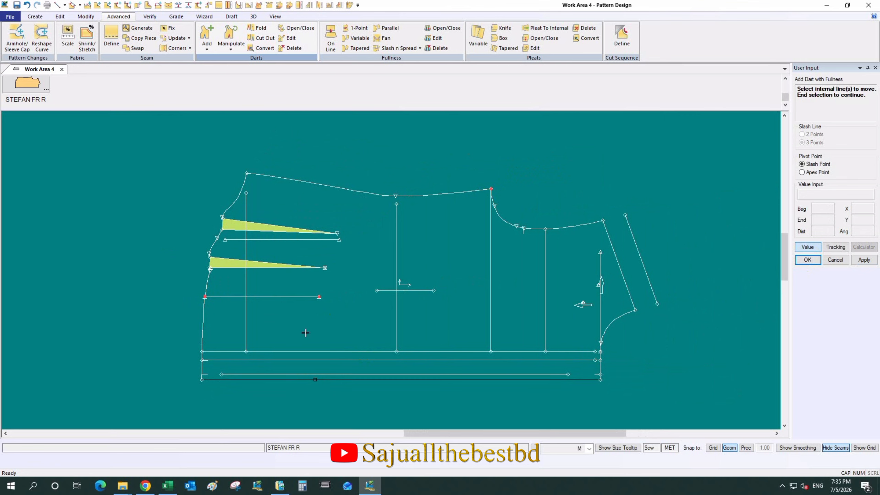
{"action": "left_click", "coordinate": [273, 274]}
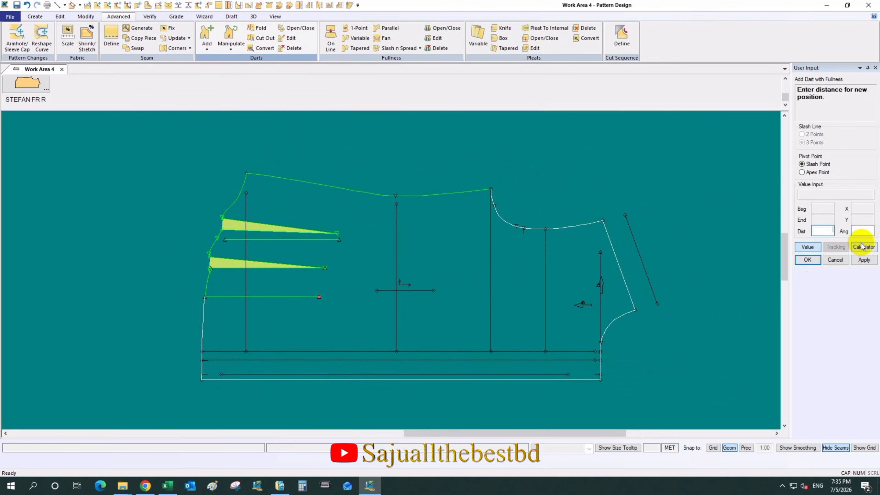
Step: Spread the lowest dart's opening by a distance of 2
{"action": "left_click", "coordinate": [824, 231]}
{"action": "type", "text": "2"}
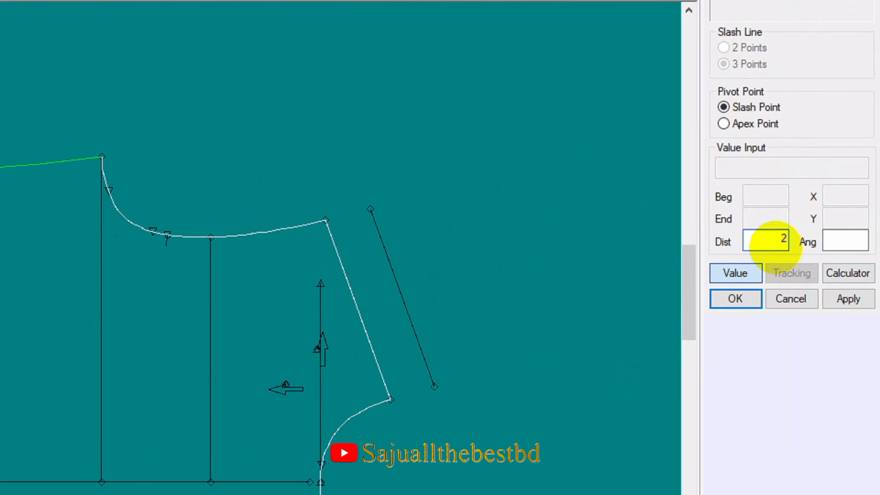
{"action": "left_click", "coordinate": [864, 300]}
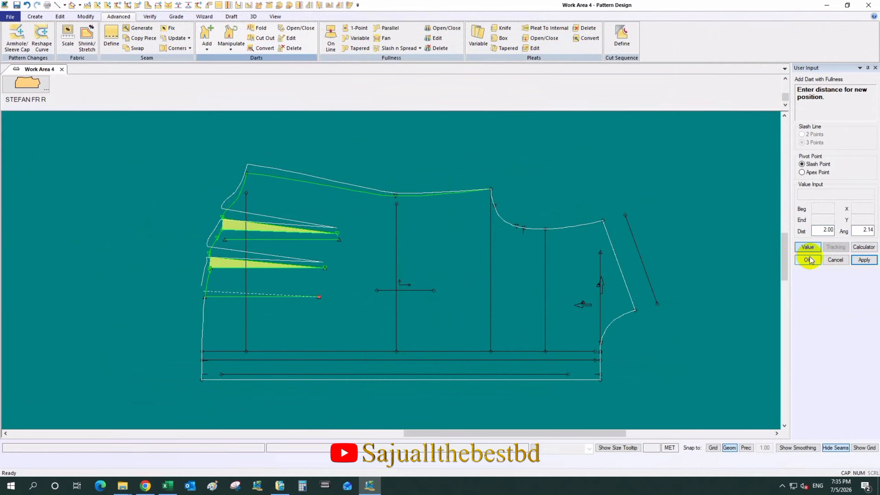
{"action": "left_click", "coordinate": [808, 259]}
Step: Delete the extra hem points just above the openings of the uppermost and middle darts
{"action": "scroll", "coordinate": [267, 243], "scroll_direction": "up", "scroll_amount": 6}
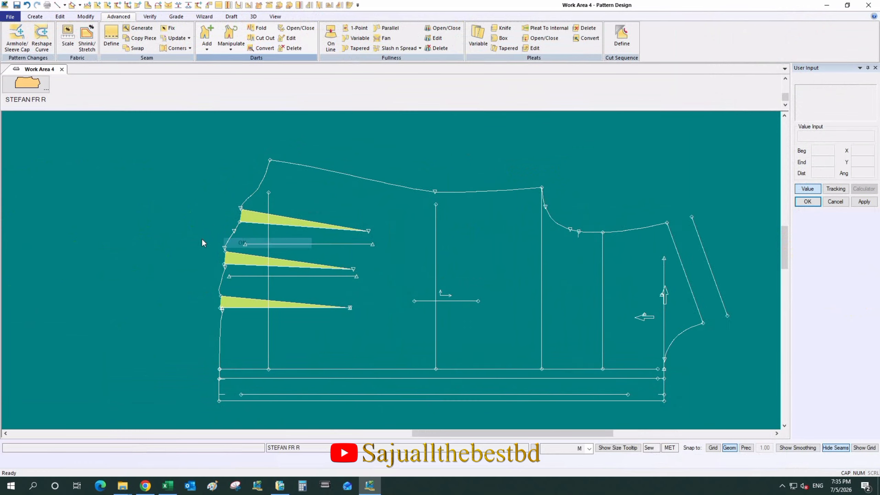
{"action": "scroll", "coordinate": [256, 261], "scroll_direction": "up", "scroll_amount": 1}
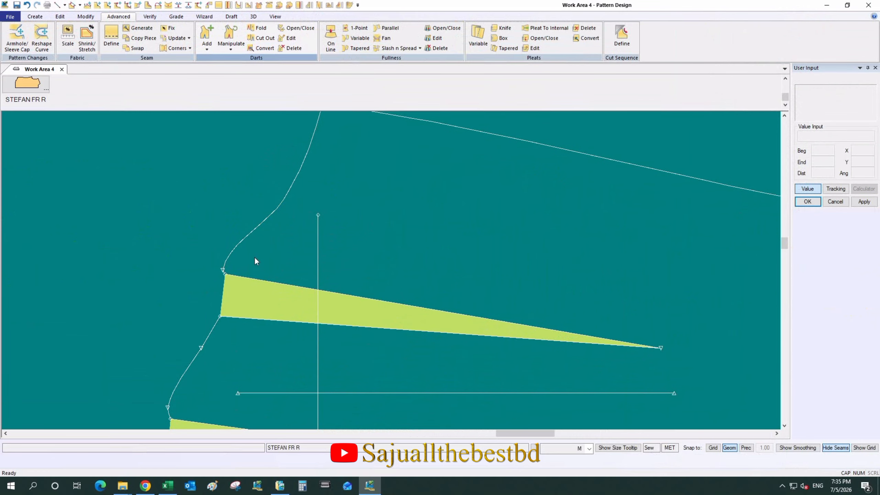
{"action": "left_click", "coordinate": [85, 17]}
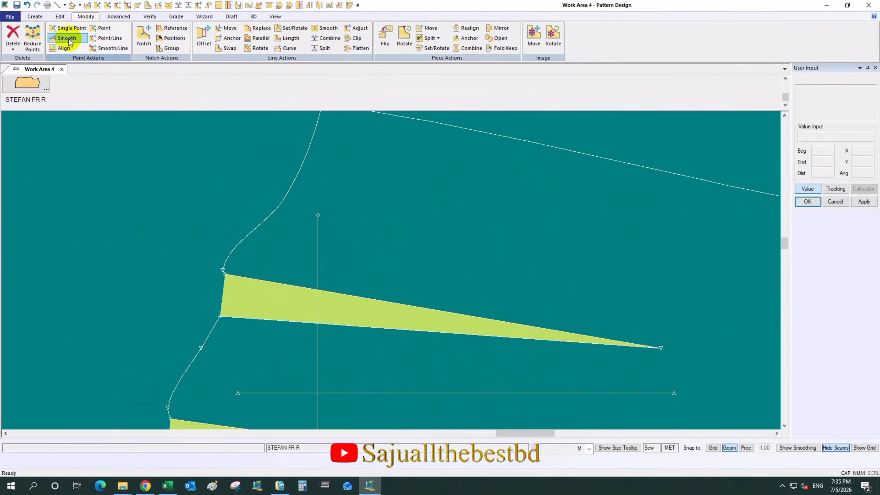
{"action": "left_click", "coordinate": [13, 49]}
{"action": "left_click", "coordinate": [28, 67]}
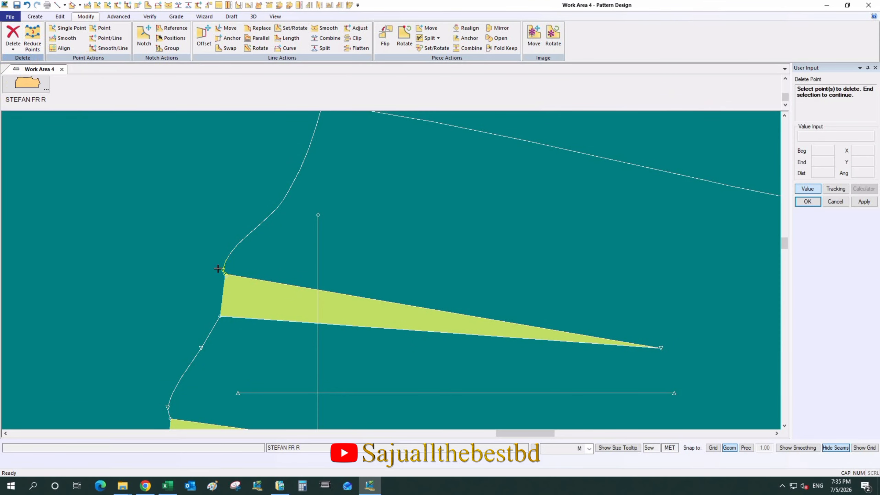
{"action": "scroll", "coordinate": [287, 229], "scroll_direction": "down", "scroll_amount": 1}
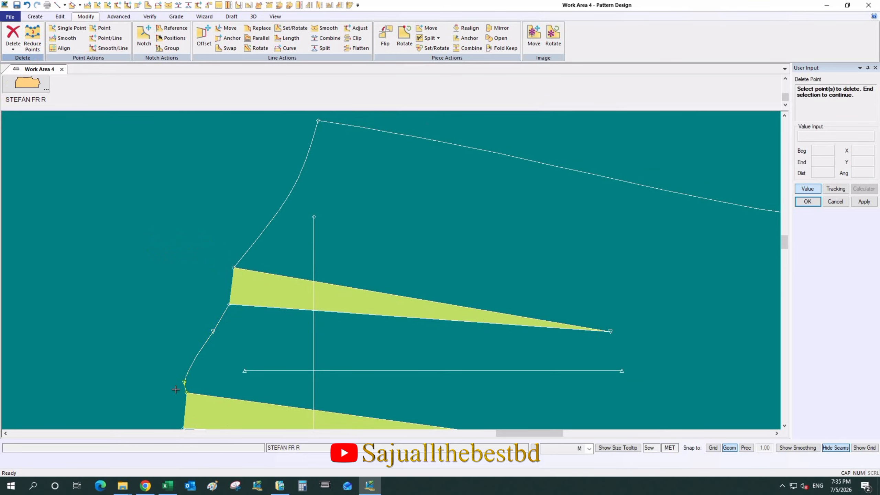
{"action": "left_click", "coordinate": [187, 383]}
{"action": "right_click", "coordinate": [261, 336]}
{"action": "left_click", "coordinate": [261, 336]}
Step: Delete the extra hem points just below the middle and lowest darts and end point deletion
{"action": "scroll", "coordinate": [293, 195], "scroll_direction": "down", "scroll_amount": 6}
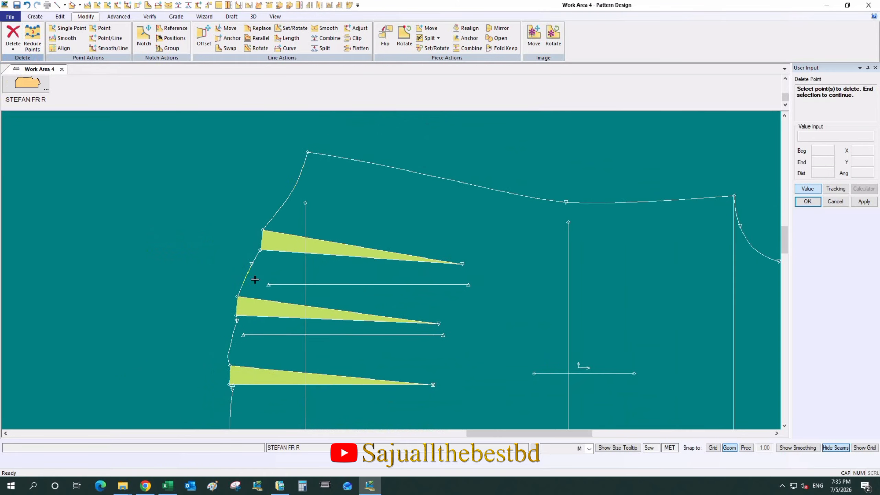
{"action": "scroll", "coordinate": [237, 343], "scroll_direction": "up", "scroll_amount": 2}
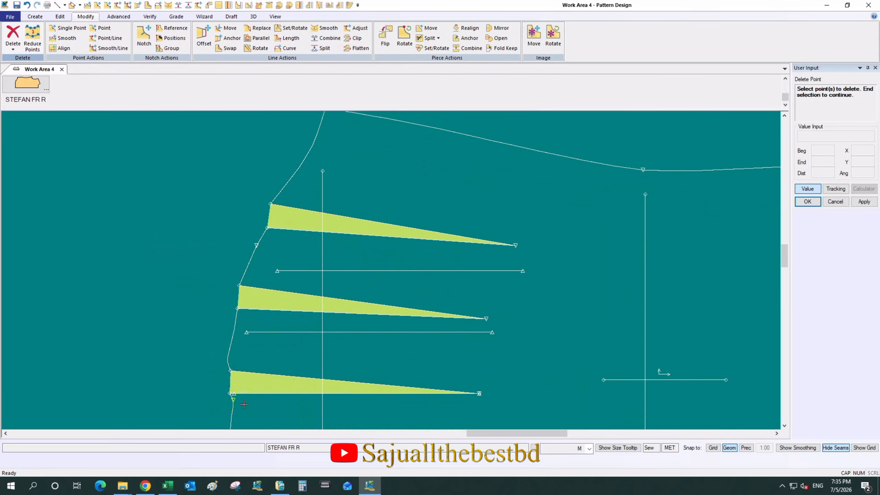
{"action": "left_click", "coordinate": [285, 347]}
{"action": "scroll", "coordinate": [284, 346], "scroll_direction": "down", "scroll_amount": 3}
{"action": "scroll", "coordinate": [249, 329], "scroll_direction": "up", "scroll_amount": 2}
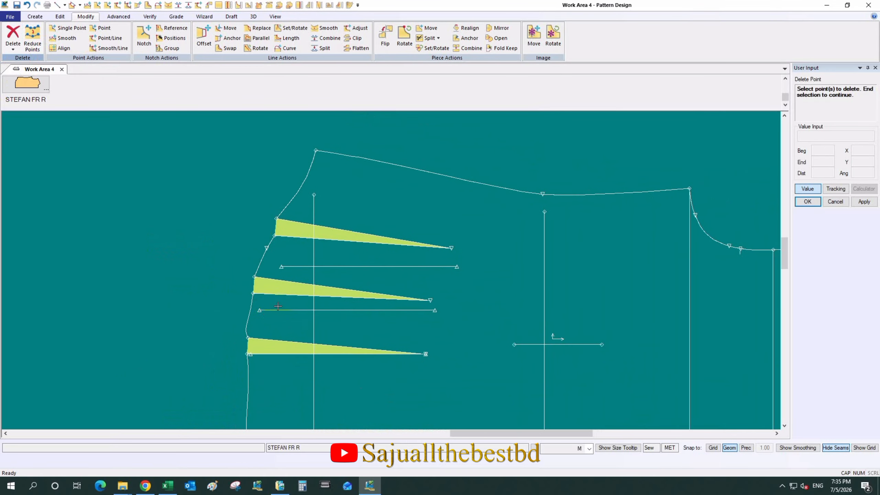
{"action": "right_click", "coordinate": [302, 330]}
{"action": "left_click", "coordinate": [300, 330]}
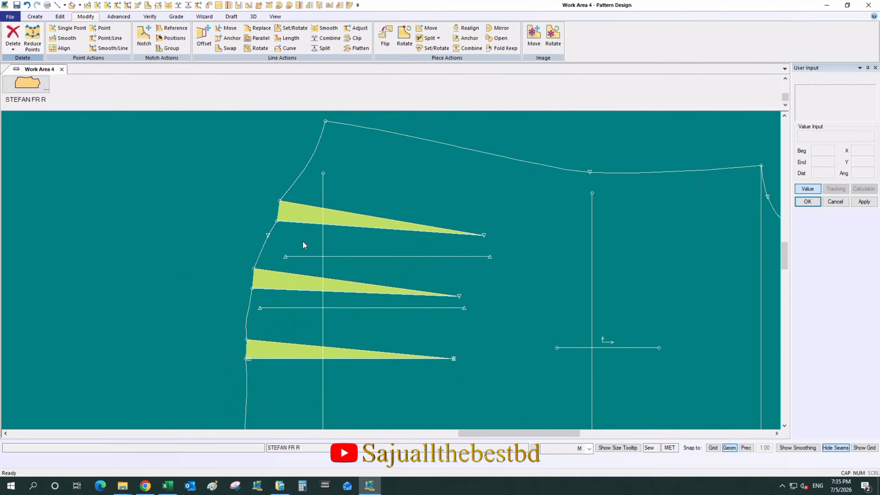
{"action": "scroll", "coordinate": [327, 275], "scroll_direction": "down", "scroll_amount": 4}
{"action": "scroll", "coordinate": [315, 198], "scroll_direction": "up", "scroll_amount": 1}
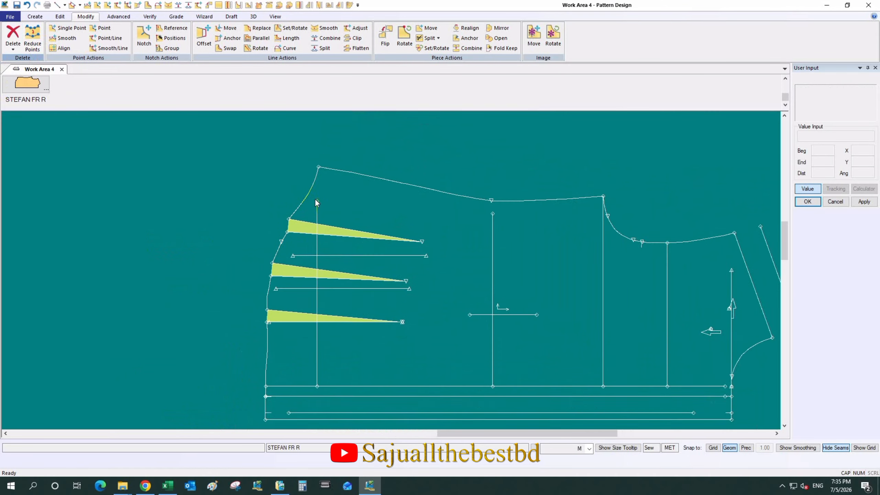
{"action": "scroll", "coordinate": [315, 198], "scroll_direction": "up", "scroll_amount": 1}
{"action": "scroll", "coordinate": [330, 239], "scroll_direction": "down", "scroll_amount": 2}
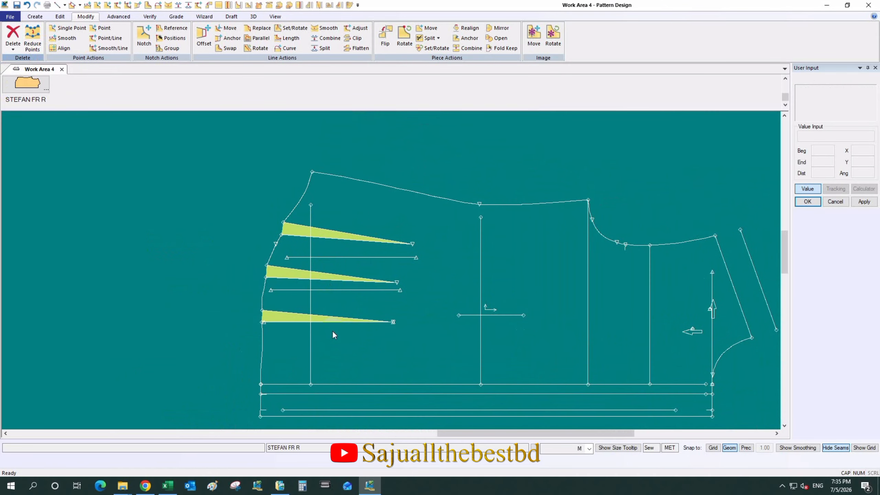
{"action": "scroll", "coordinate": [293, 340], "scroll_direction": "up", "scroll_amount": 1}
{"action": "left_click", "coordinate": [357, 48]}
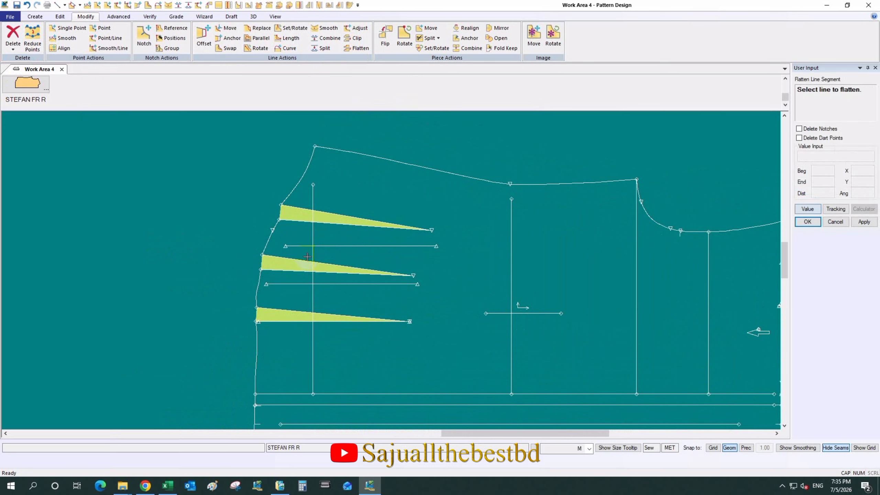
{"action": "left_click", "coordinate": [258, 350]}
{"action": "left_click", "coordinate": [286, 351]}
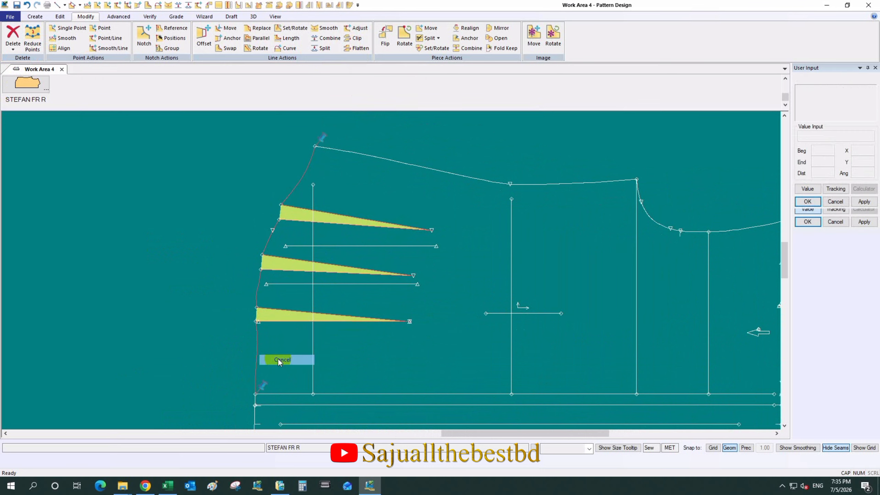
{"action": "scroll", "coordinate": [263, 312], "scroll_direction": "down", "scroll_amount": 2}
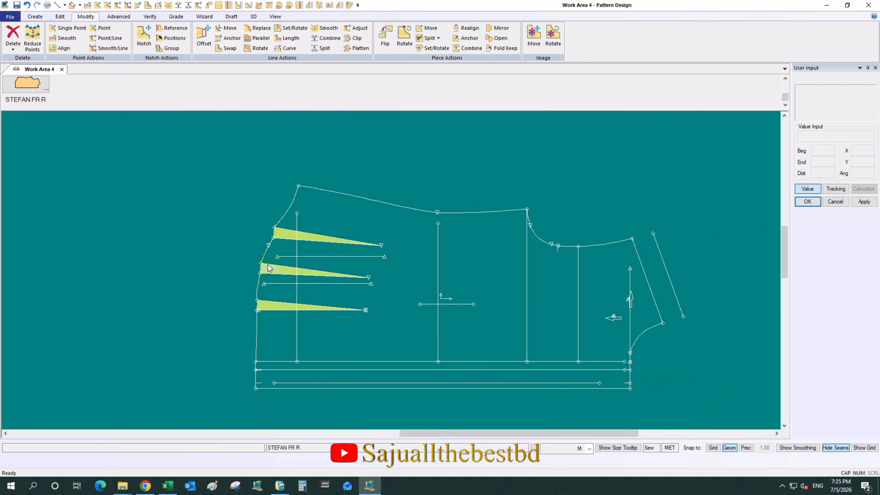
Step: Fold the three hem darts with fold lines and notches included
{"action": "left_click", "coordinate": [176, 17]}
{"action": "left_click", "coordinate": [149, 16]}
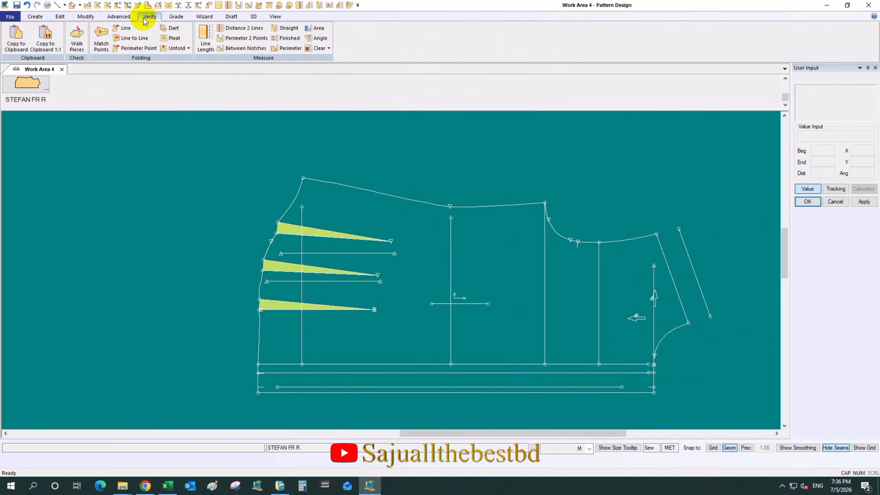
{"action": "left_click", "coordinate": [117, 17]}
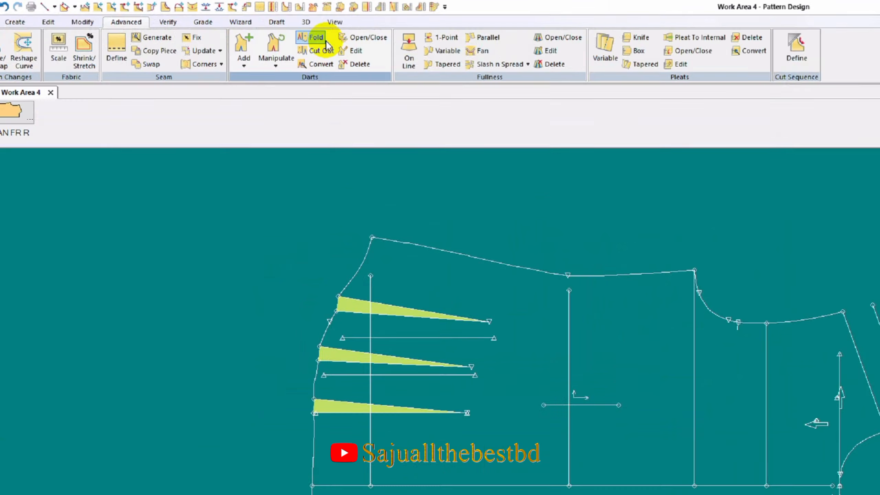
{"action": "left_click", "coordinate": [259, 28]}
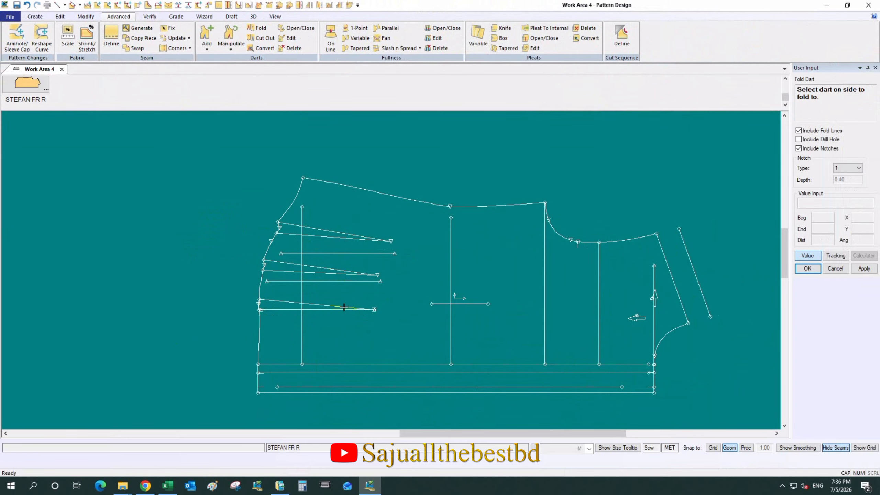
{"action": "left_click", "coordinate": [360, 297]}
{"action": "scroll", "coordinate": [286, 215], "scroll_direction": "up", "scroll_amount": 3}
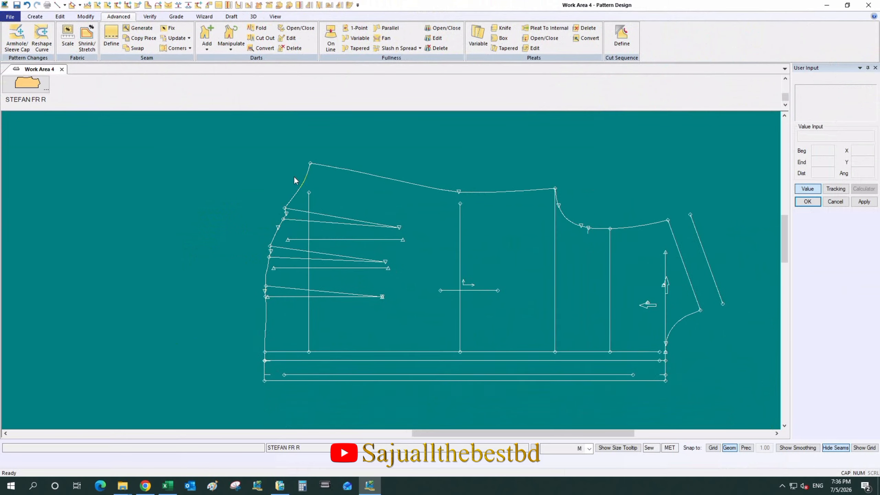
{"action": "scroll", "coordinate": [291, 197], "scroll_direction": "up", "scroll_amount": 2}
{"action": "scroll", "coordinate": [285, 214], "scroll_direction": "up", "scroll_amount": 4}
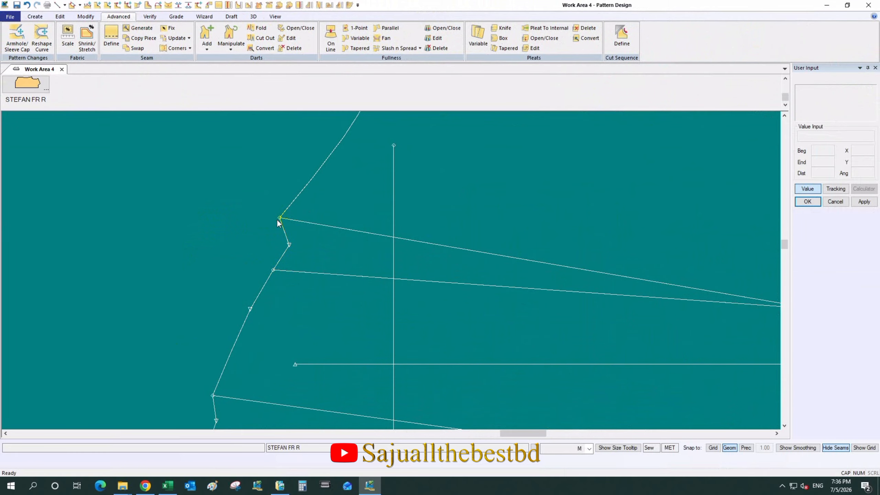
Step: Fold the uppermost hem dart closed with a pleat fold between its upper and lower opening points
{"action": "left_click", "coordinate": [149, 16]}
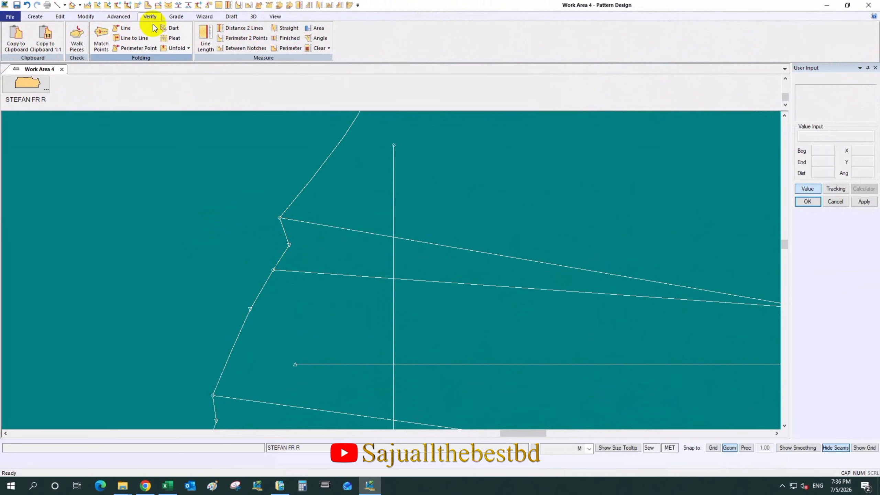
{"action": "left_click", "coordinate": [172, 38]}
{"action": "left_click", "coordinate": [283, 208]}
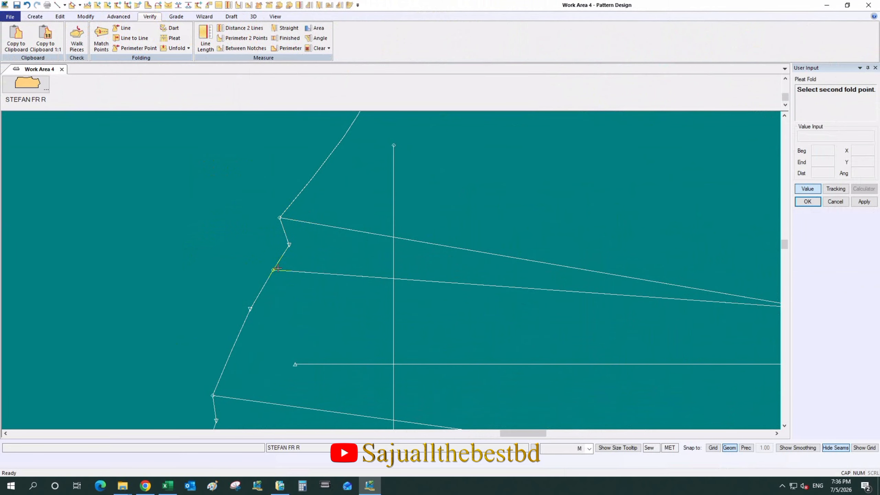
{"action": "left_click", "coordinate": [272, 273]}
{"action": "left_click", "coordinate": [336, 259]}
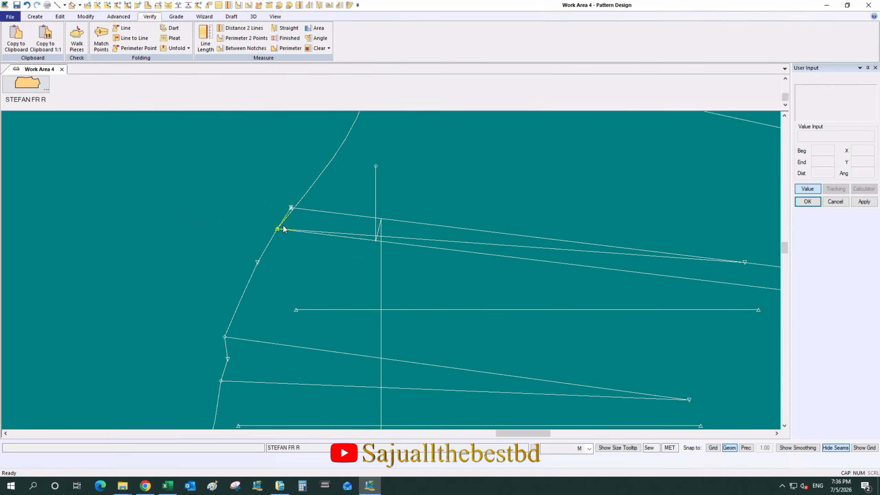
Step: Reshape the hem curve just above the folded uppermost dart so it flows through the fold
{"action": "scroll", "coordinate": [305, 243], "scroll_direction": "down", "scroll_amount": 2}
{"action": "scroll", "coordinate": [300, 250], "scroll_direction": "up", "scroll_amount": 1}
{"action": "scroll", "coordinate": [300, 254], "scroll_direction": "up", "scroll_amount": 2}
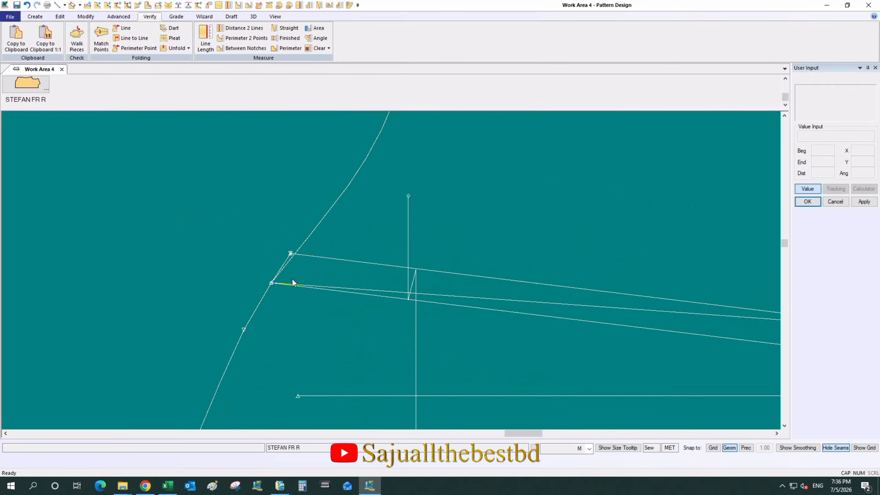
{"action": "left_click", "coordinate": [86, 16]}
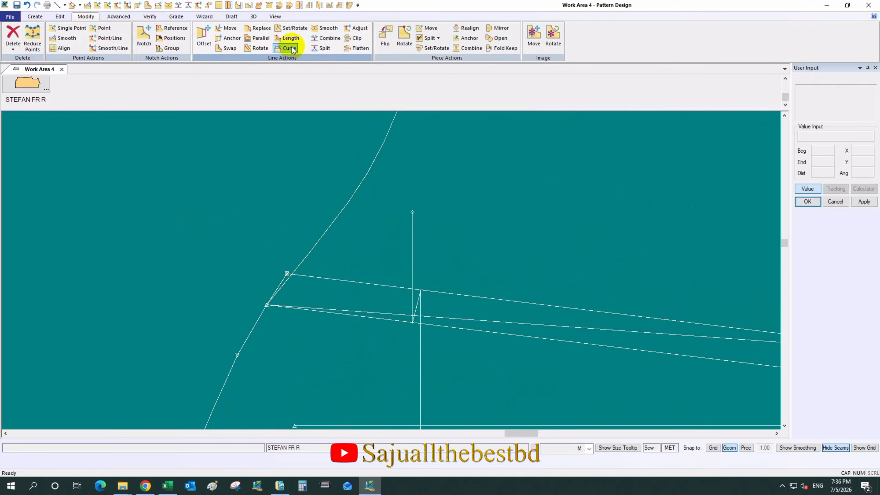
{"action": "left_click", "coordinate": [287, 48]}
{"action": "left_click", "coordinate": [300, 265]}
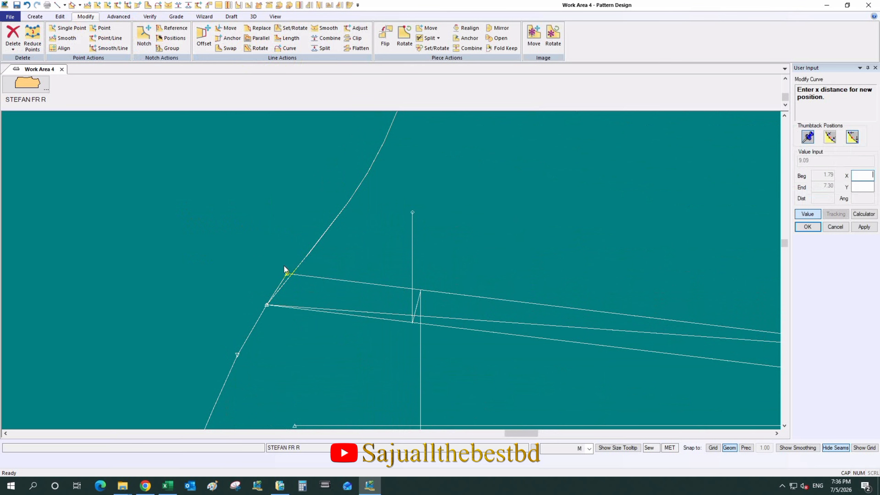
{"action": "left_click", "coordinate": [282, 264]}
{"action": "scroll", "coordinate": [349, 193], "scroll_direction": "down", "scroll_amount": 5}
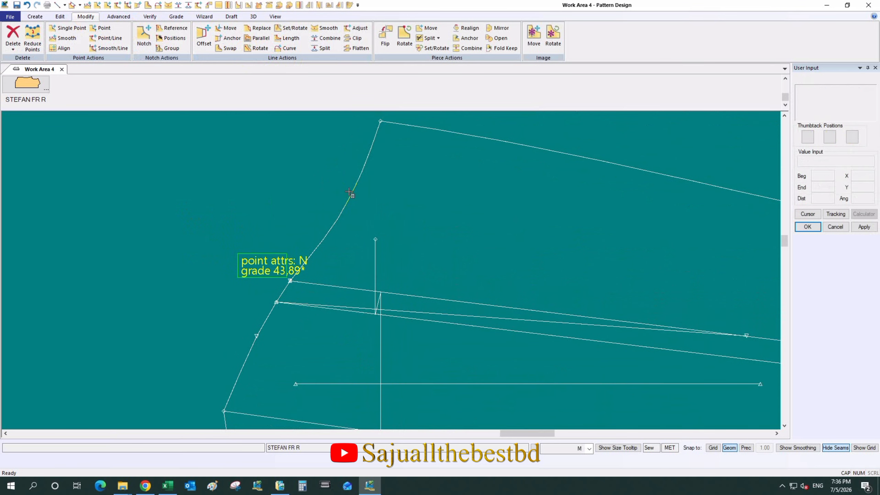
{"action": "left_click", "coordinate": [381, 159]}
{"action": "scroll", "coordinate": [385, 163], "scroll_direction": "down", "scroll_amount": 1}
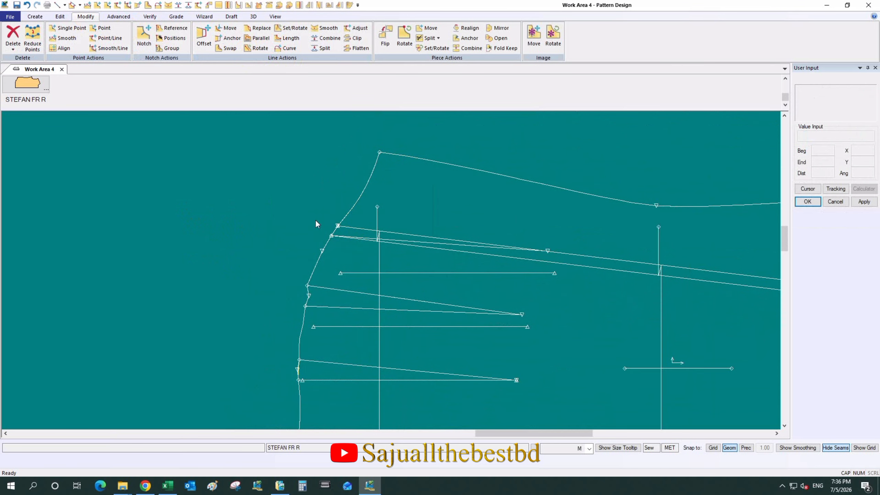
Step: Unfold the front piece to reopen the uppermost dart
{"action": "left_click", "coordinate": [219, 38]}
{"action": "left_click", "coordinate": [176, 16]}
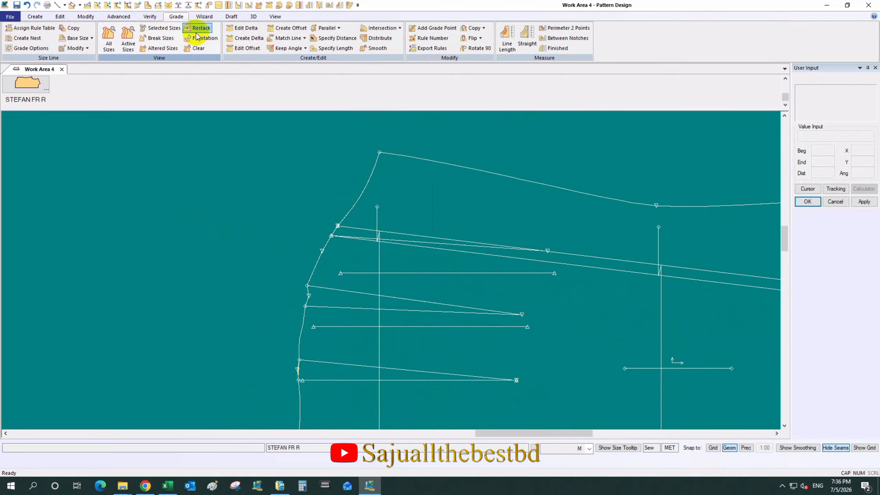
{"action": "left_click", "coordinate": [150, 16]}
{"action": "left_click", "coordinate": [205, 43]}
{"action": "left_click", "coordinate": [189, 48]}
{"action": "left_click", "coordinate": [187, 59]}
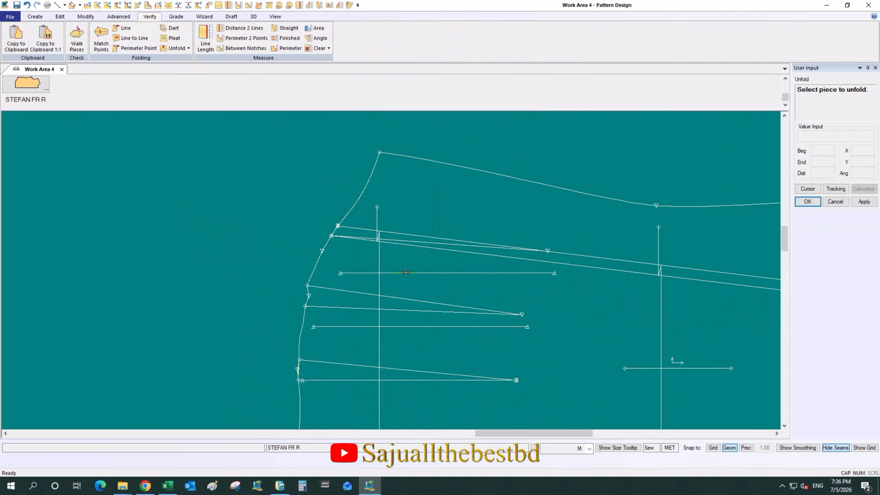
{"action": "left_click", "coordinate": [454, 273]}
{"action": "right_click", "coordinate": [455, 272]}
{"action": "left_click", "coordinate": [456, 273]}
{"action": "scroll", "coordinate": [339, 204], "scroll_direction": "down", "scroll_amount": 1}
{"action": "scroll", "coordinate": [347, 317], "scroll_direction": "up", "scroll_amount": 2}
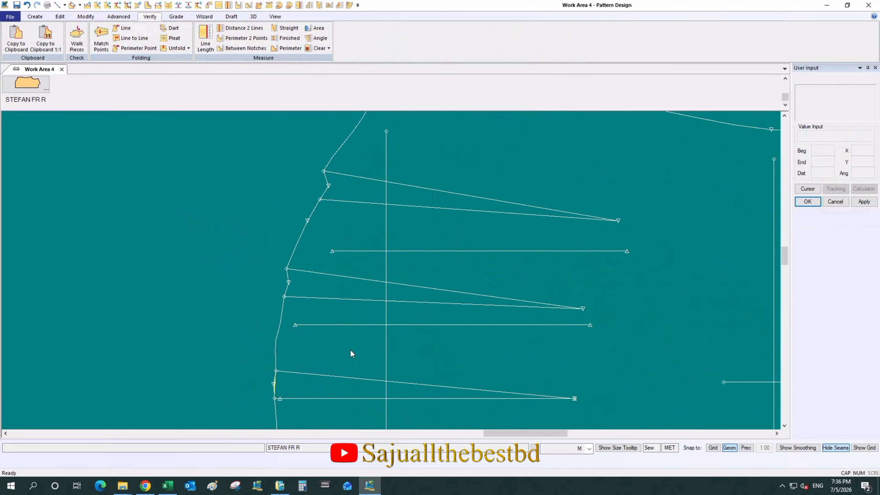
Step: Fold the middle hem dart closed with a pleat fold between its two opening points
{"action": "left_click", "coordinate": [174, 39]}
{"action": "scroll", "coordinate": [296, 285], "scroll_direction": "up", "scroll_amount": 2}
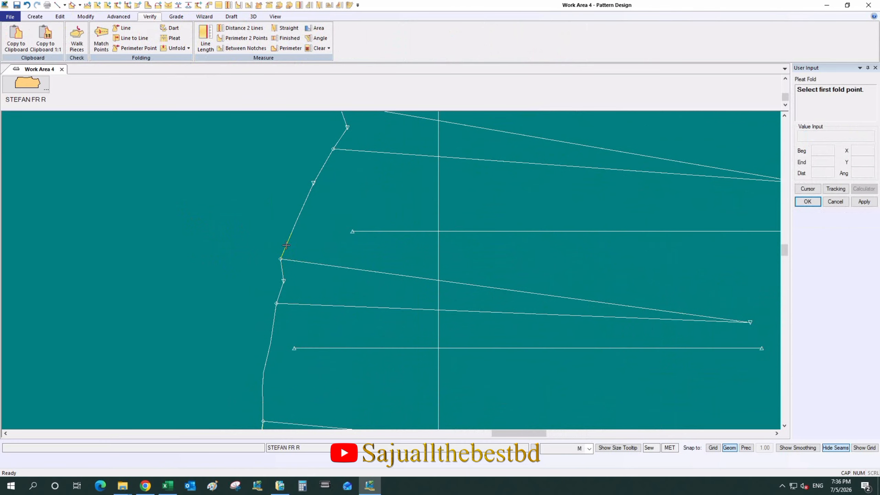
{"action": "left_click", "coordinate": [280, 260]}
{"action": "left_click", "coordinate": [276, 308]}
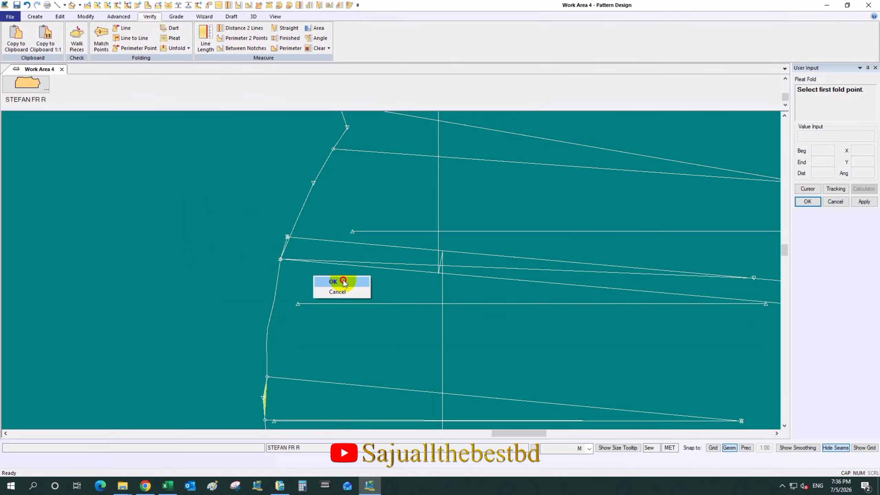
{"action": "left_click", "coordinate": [343, 282]}
Step: Modify the hem curve above the folded middle dart so it meets the fold smoothly
{"action": "scroll", "coordinate": [300, 206], "scroll_direction": "up", "scroll_amount": 4}
{"action": "left_click", "coordinate": [91, 17]}
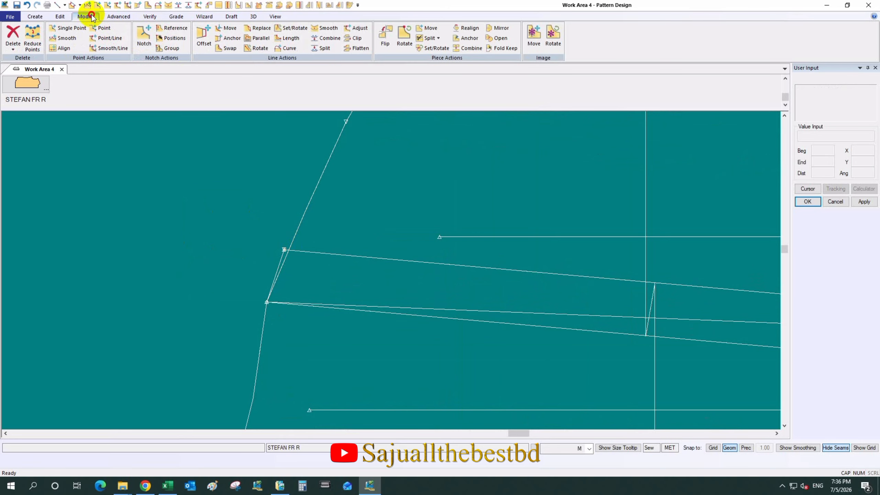
{"action": "left_click", "coordinate": [284, 48]}
{"action": "left_click", "coordinate": [285, 249]}
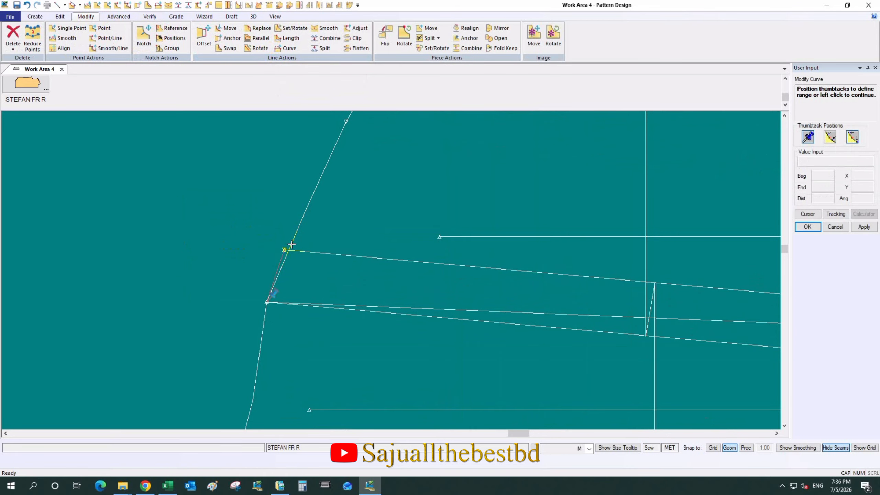
{"action": "left_click", "coordinate": [285, 48]}
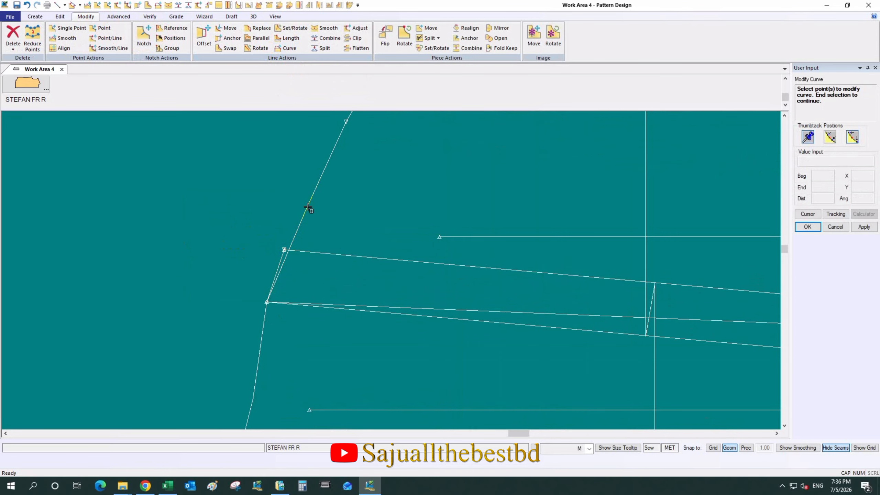
{"action": "left_click", "coordinate": [299, 232]}
{"action": "scroll", "coordinate": [279, 215], "scroll_direction": "down", "scroll_amount": 5}
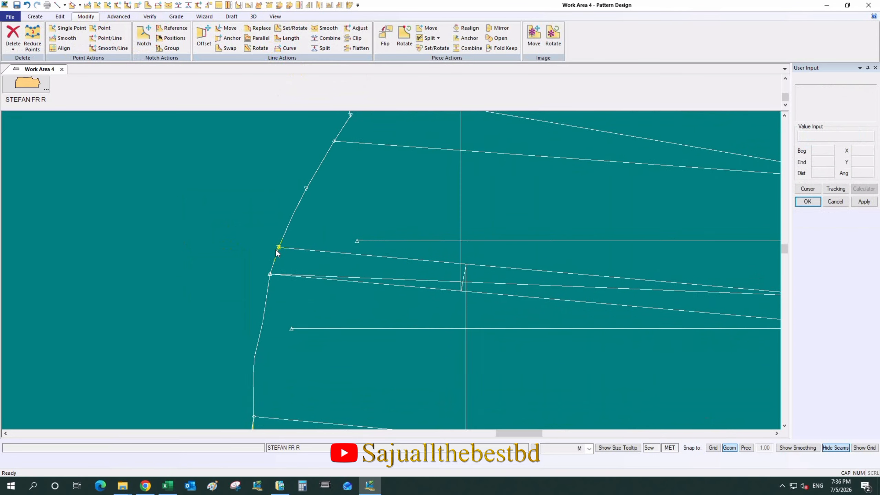
{"action": "scroll", "coordinate": [295, 321], "scroll_direction": "up", "scroll_amount": 2}
Step: Unfold the piece again to reopen the middle dart
{"action": "left_click", "coordinate": [254, 38]}
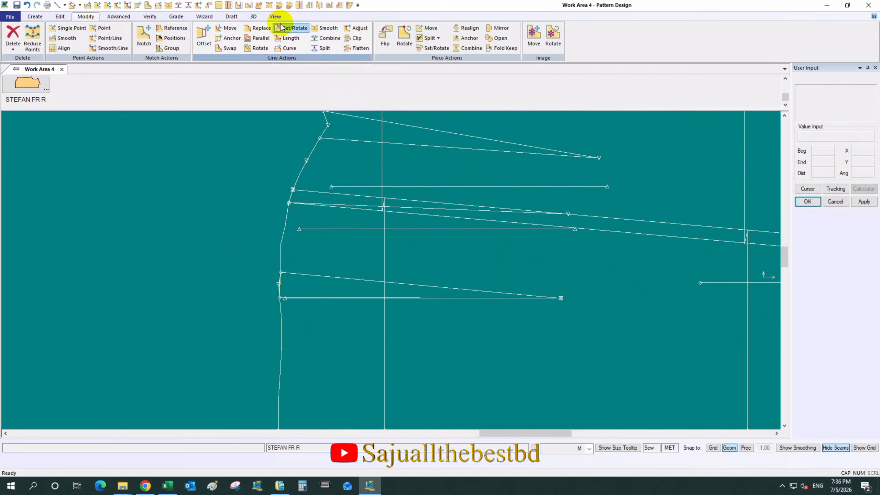
{"action": "left_click", "coordinate": [149, 16]}
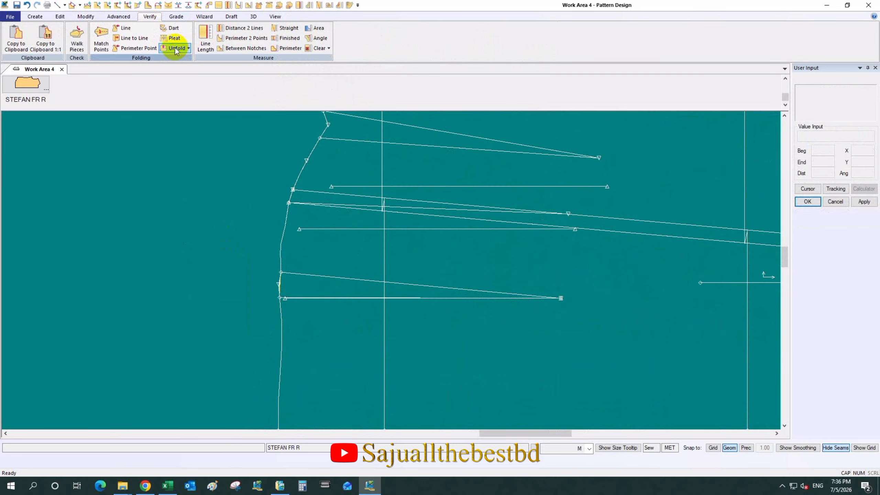
{"action": "left_click", "coordinate": [180, 59]}
{"action": "left_click", "coordinate": [348, 304]}
{"action": "scroll", "coordinate": [347, 267], "scroll_direction": "up", "scroll_amount": 3}
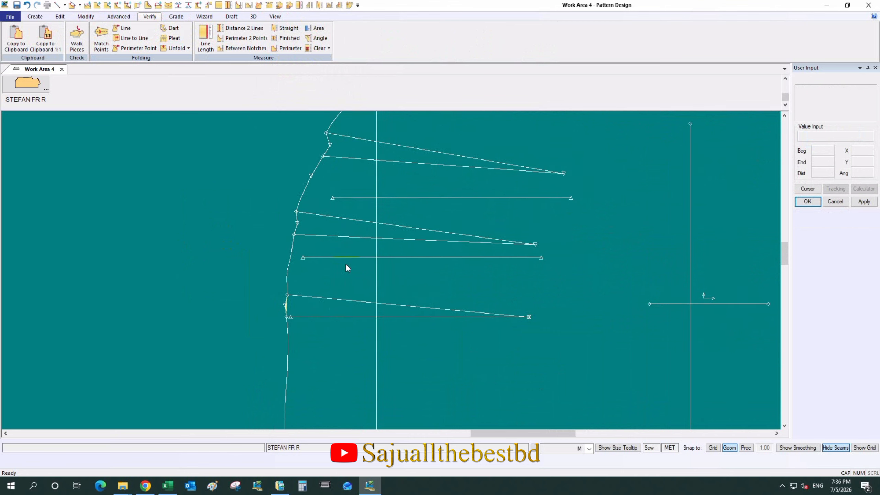
Step: Split the hem line at the centre point of the lowest dart's opening
{"action": "scroll", "coordinate": [271, 305], "scroll_direction": "up", "scroll_amount": 5}
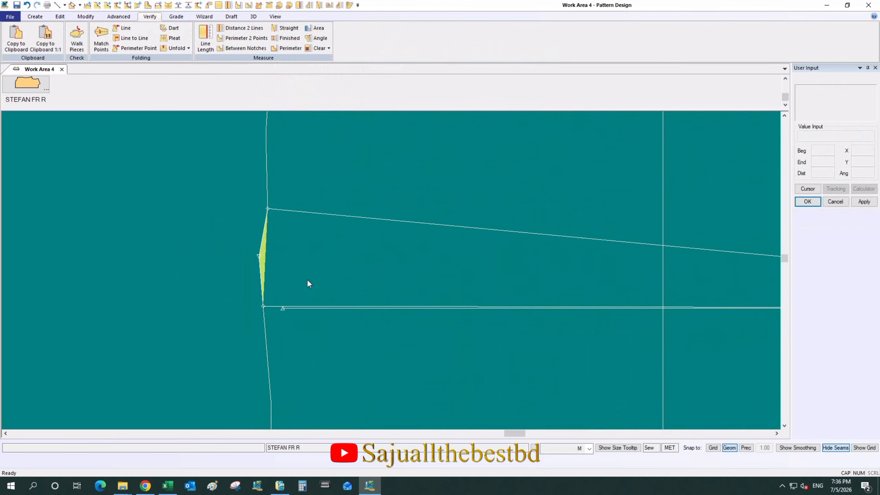
{"action": "left_click", "coordinate": [86, 17]}
{"action": "left_click", "coordinate": [323, 48]}
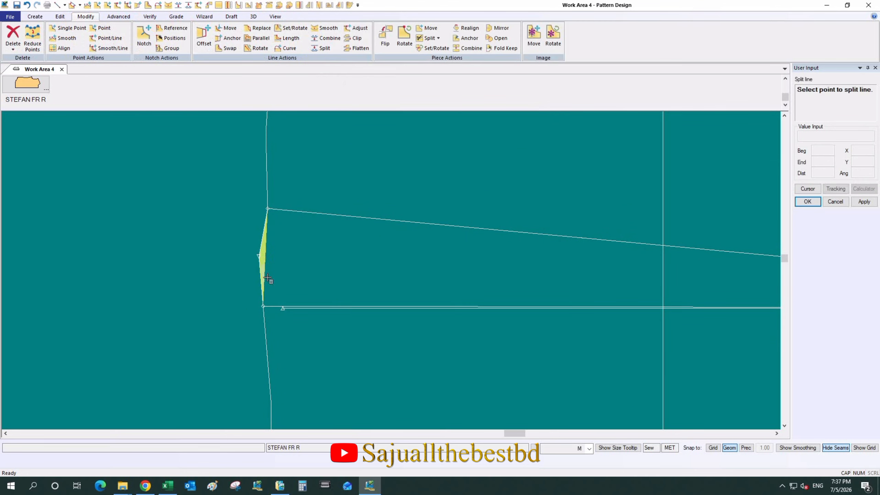
{"action": "scroll", "coordinate": [234, 223], "scroll_direction": "down", "scroll_amount": 5}
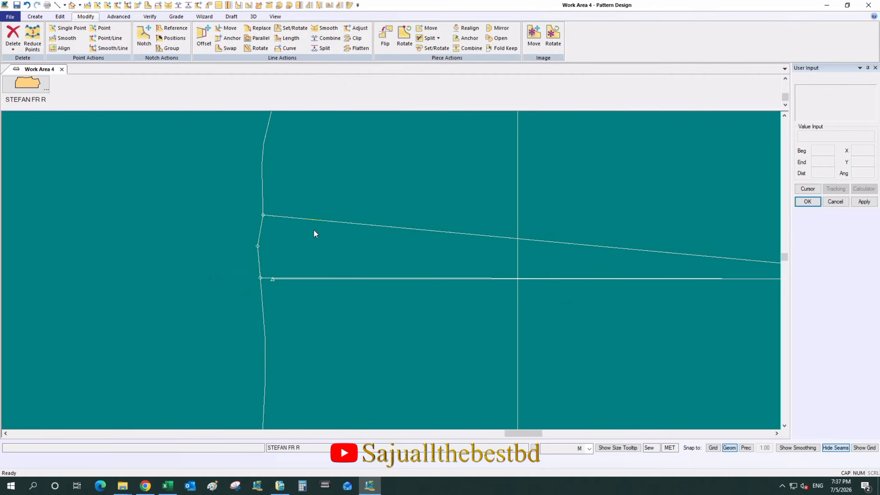
{"action": "left_click", "coordinate": [284, 28]}
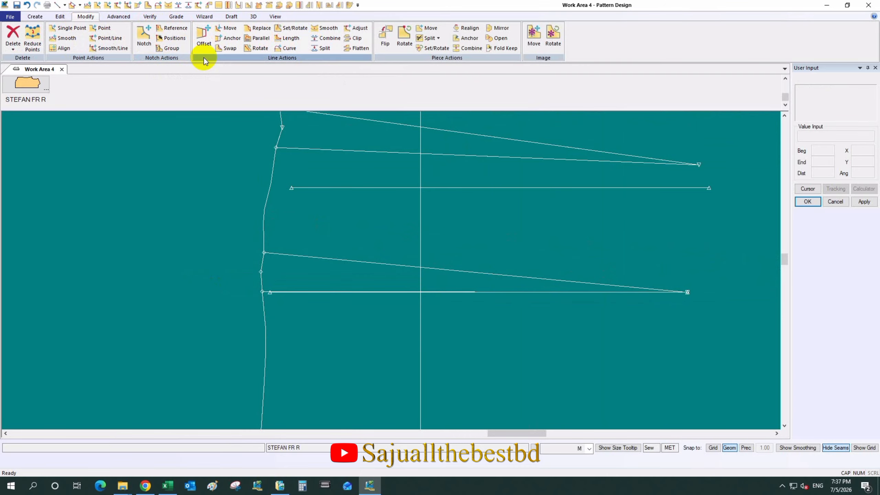
Step: Fold the lowest hem dart closed with a pleat fold between its two opening points
{"action": "left_click", "coordinate": [148, 17]}
{"action": "left_click", "coordinate": [172, 38]}
{"action": "scroll", "coordinate": [263, 253], "scroll_direction": "up", "scroll_amount": 2}
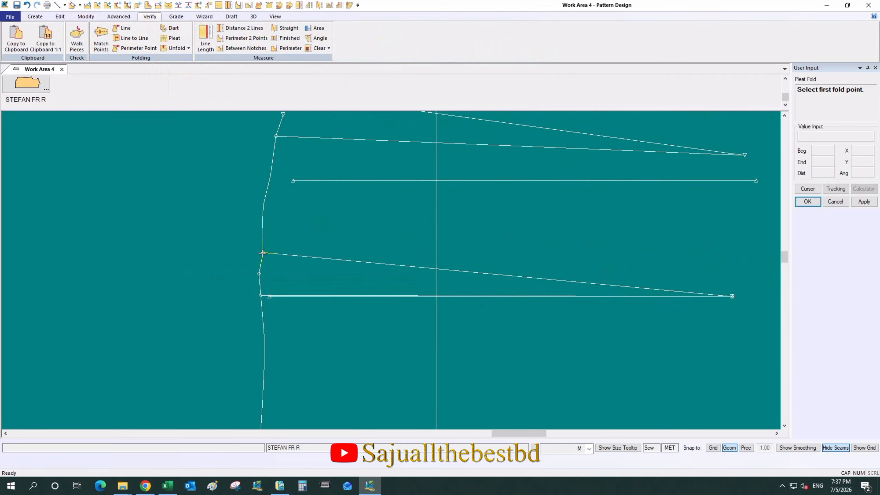
{"action": "left_click", "coordinate": [262, 300]}
{"action": "left_click", "coordinate": [265, 301]}
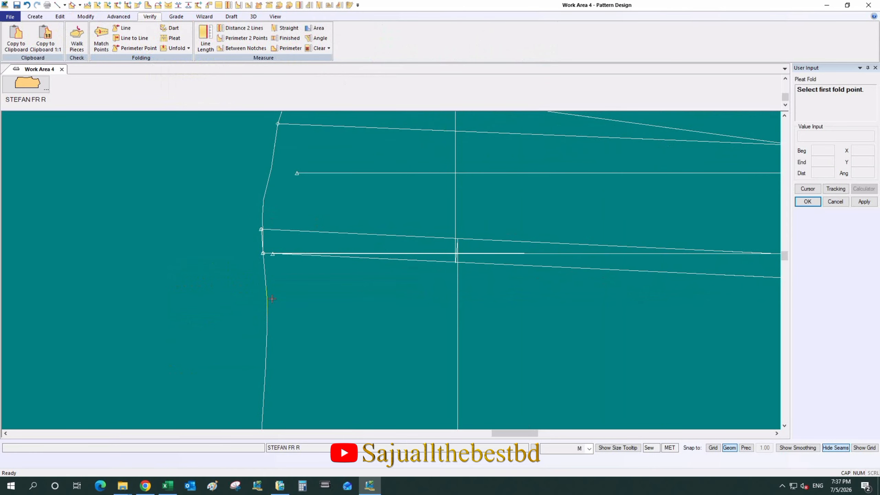
{"action": "left_click", "coordinate": [337, 223]}
Step: Adjust the curve of the hem between the middle dart and the folded lowest dart
{"action": "left_click", "coordinate": [85, 17]}
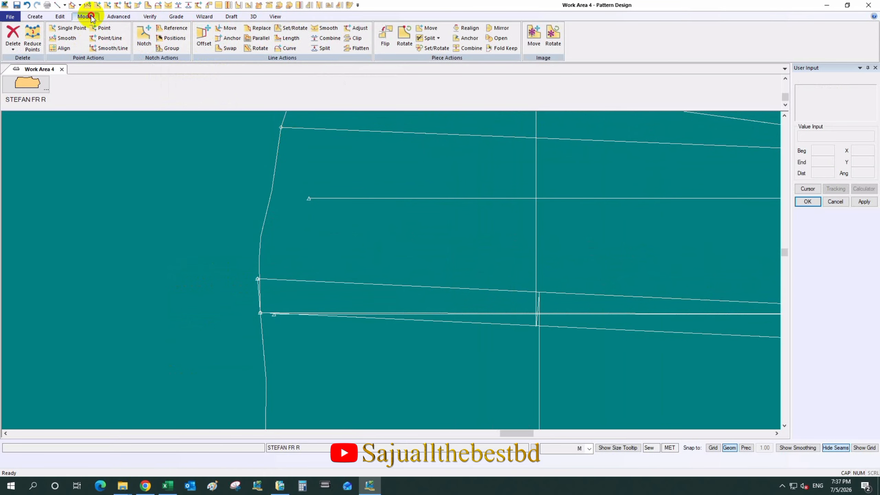
{"action": "left_click", "coordinate": [286, 48]}
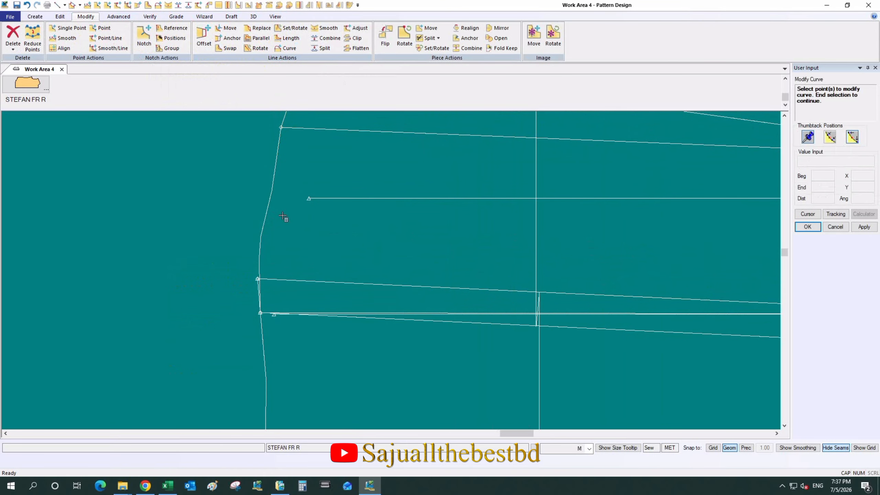
{"action": "left_click", "coordinate": [271, 182]}
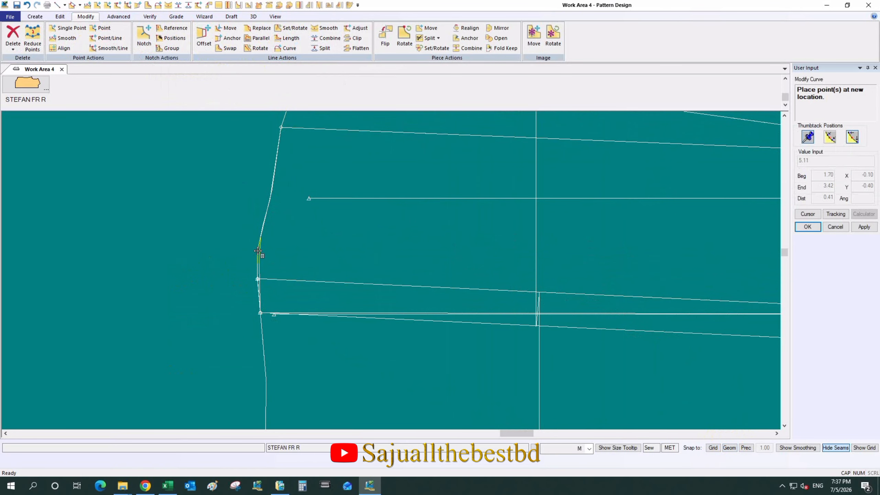
Step: Smooth the hem line above the folded lowest dart and the hem section below it
{"action": "left_click", "coordinate": [325, 28]}
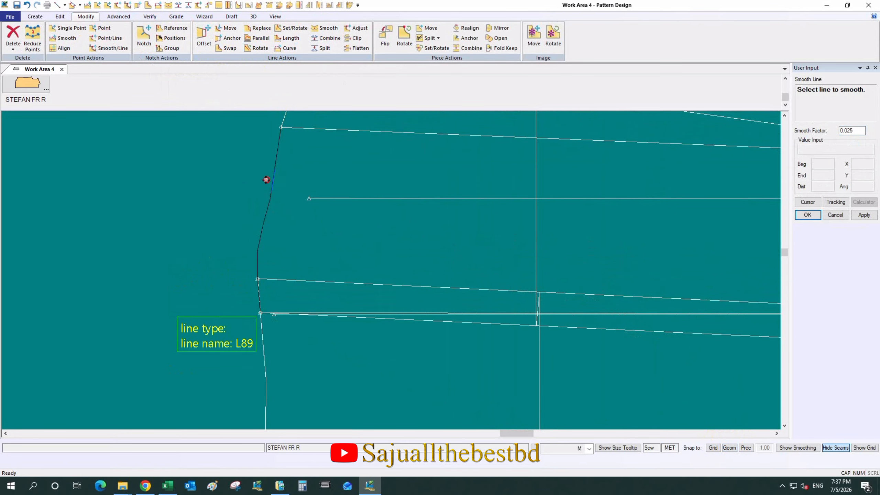
{"action": "left_click", "coordinate": [268, 181]}
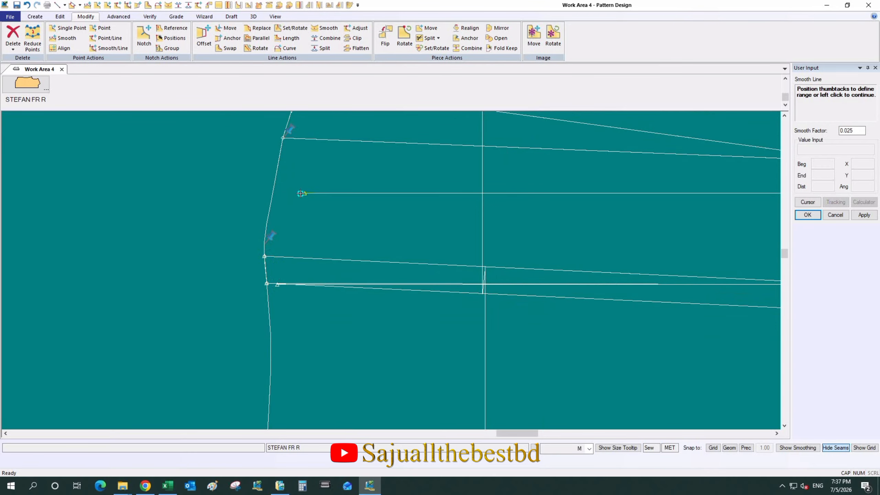
{"action": "scroll", "coordinate": [281, 146], "scroll_direction": "down", "scroll_amount": 8}
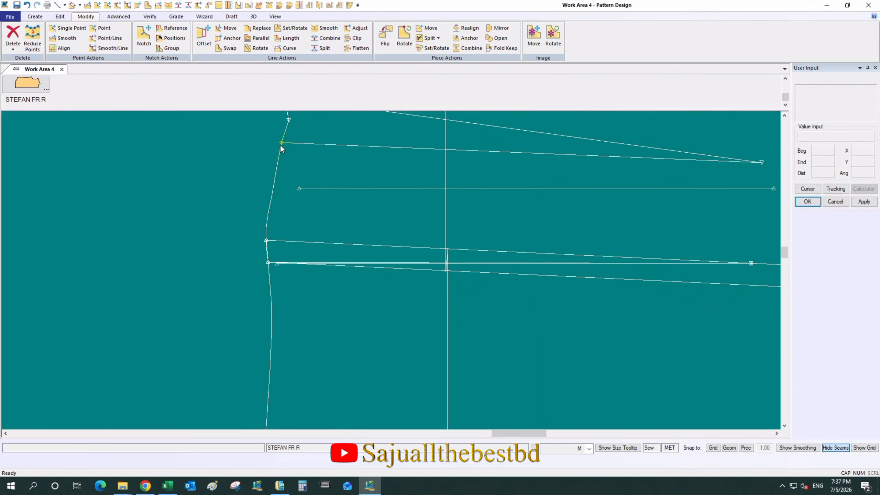
{"action": "left_click", "coordinate": [325, 28]}
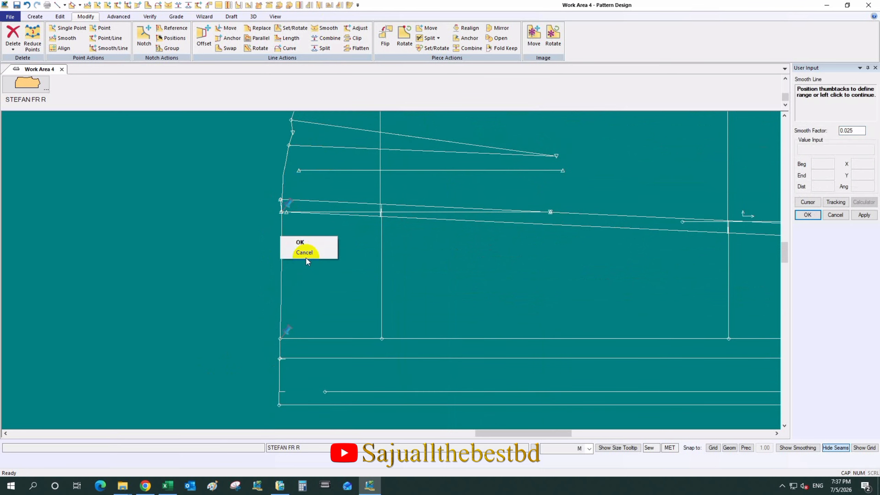
{"action": "left_click", "coordinate": [300, 243]}
{"action": "scroll", "coordinate": [271, 177], "scroll_direction": "up", "scroll_amount": 5}
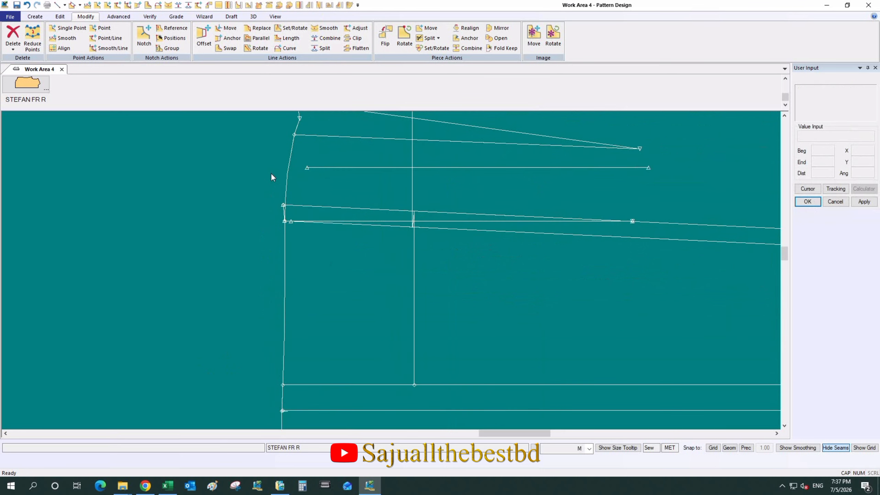
Step: Adjust the hem curve just above the upper opening point of the folded lowest dart
{"action": "left_click", "coordinate": [293, 182]}
{"action": "scroll", "coordinate": [287, 208], "scroll_direction": "up", "scroll_amount": 3}
{"action": "left_click", "coordinate": [283, 236]}
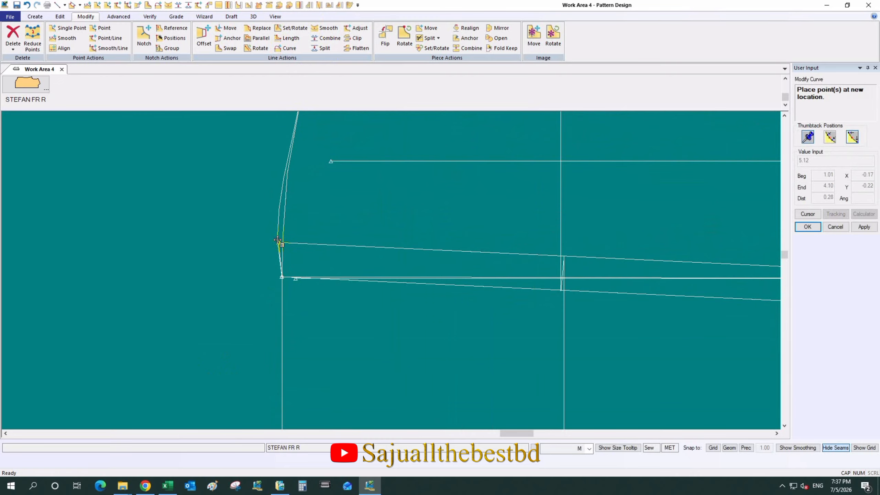
{"action": "right_click", "coordinate": [278, 238]}
{"action": "left_click", "coordinate": [290, 236]}
{"action": "scroll", "coordinate": [277, 243], "scroll_direction": "up", "scroll_amount": 3}
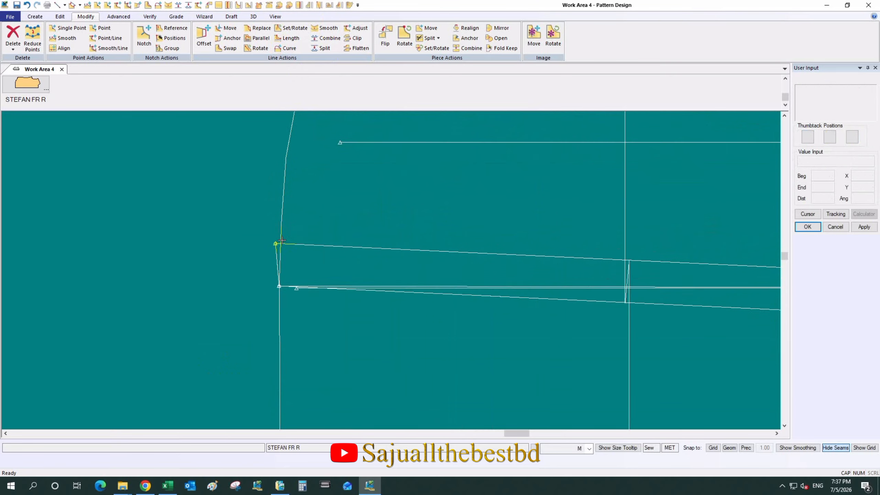
Step: Smooth-move the hem point at the folded lowest dart's opening so it lines up with the adjoining hem curve
{"action": "left_click", "coordinate": [355, 28]}
{"action": "left_click", "coordinate": [123, 40]}
{"action": "left_click", "coordinate": [66, 39]}
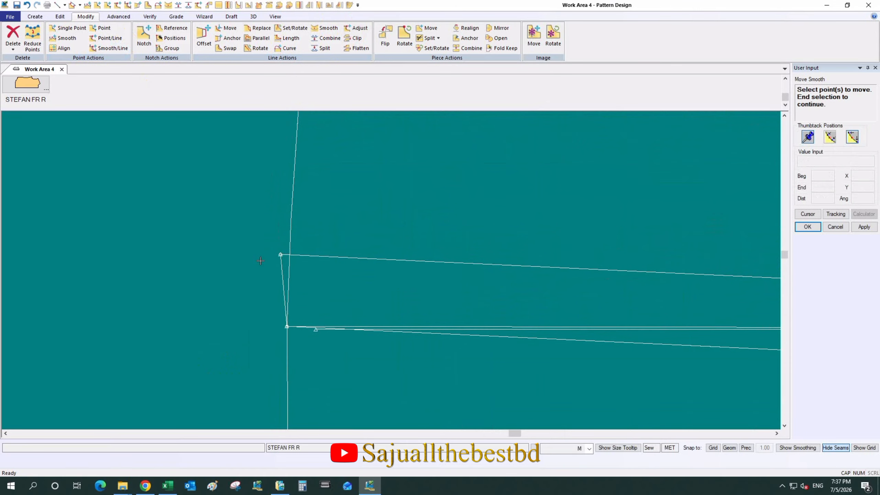
{"action": "right_click", "coordinate": [311, 259]}
{"action": "left_click", "coordinate": [311, 258]}
{"action": "right_click", "coordinate": [296, 257]}
{"action": "left_click", "coordinate": [296, 257]}
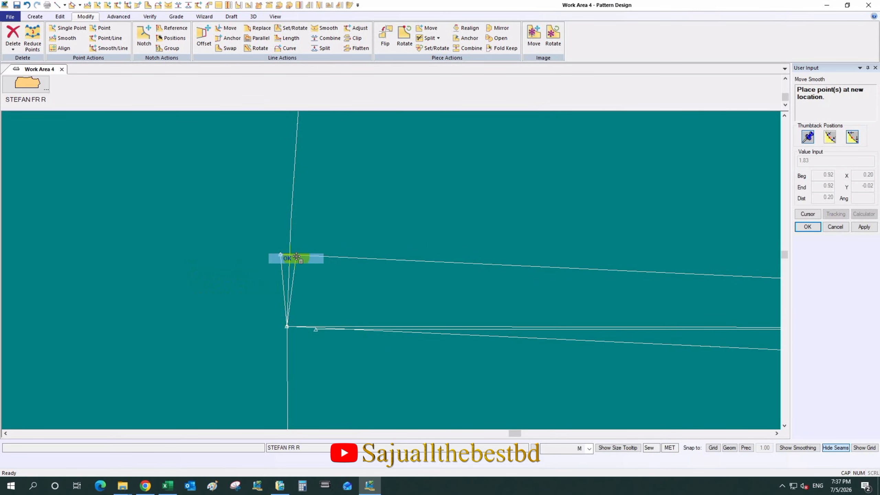
{"action": "right_click", "coordinate": [331, 228]}
{"action": "left_click", "coordinate": [331, 228]}
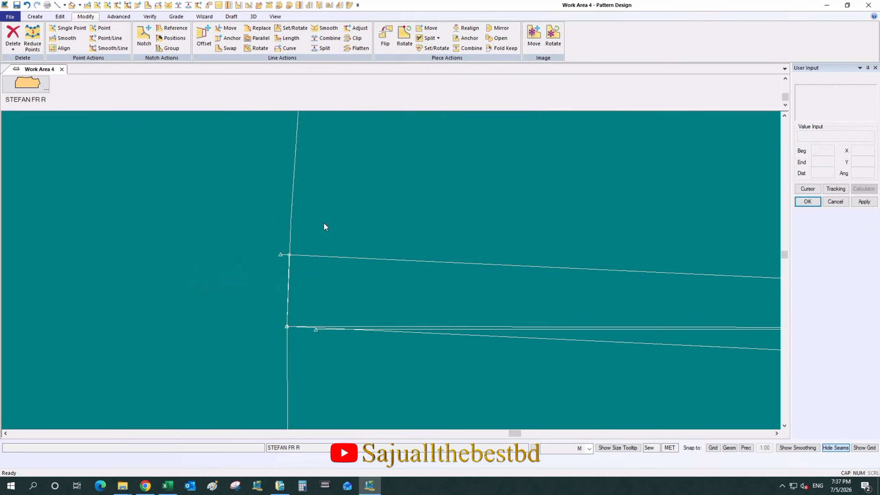
Step: Unfold the lowest hem dart to reopen the trued front piece
{"action": "scroll", "coordinate": [223, 187], "scroll_direction": "down", "scroll_amount": 5}
{"action": "scroll", "coordinate": [261, 240], "scroll_direction": "down", "scroll_amount": 6}
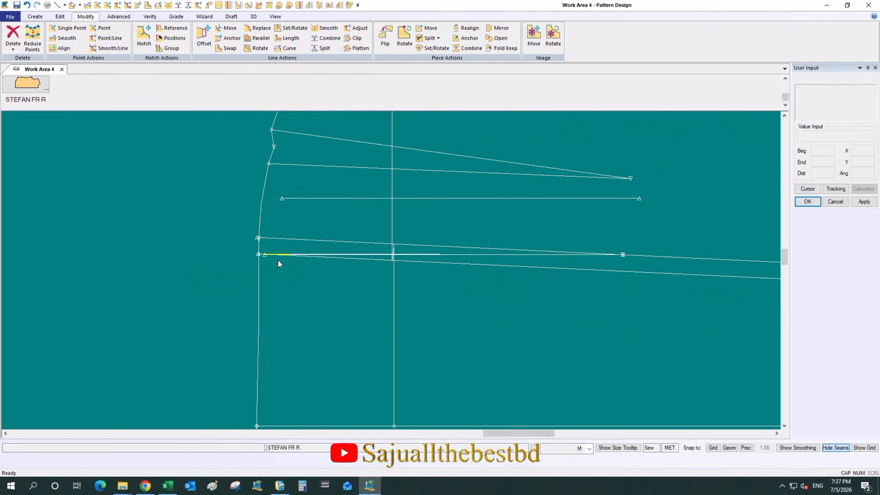
{"action": "left_click", "coordinate": [176, 16]}
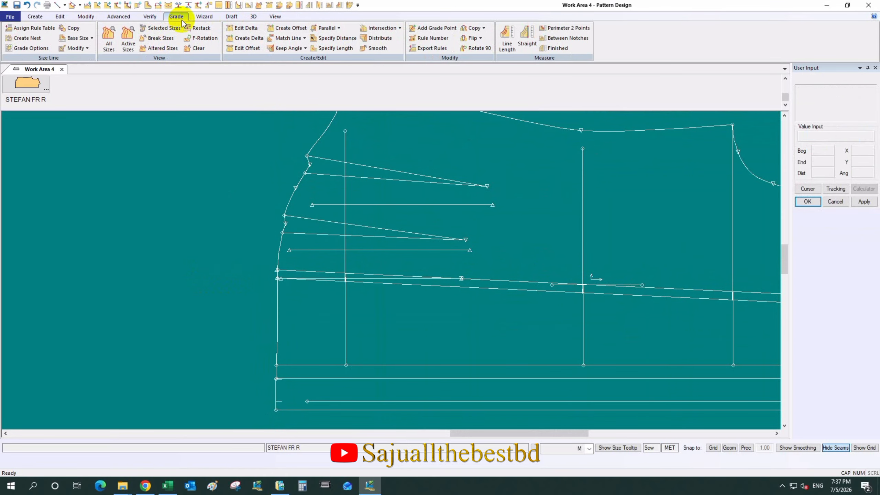
{"action": "left_click", "coordinate": [151, 17]}
{"action": "left_click", "coordinate": [176, 49]}
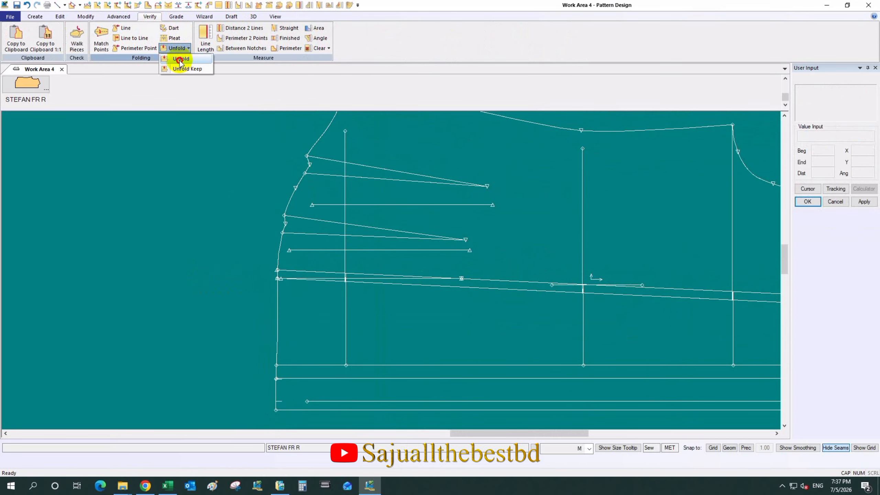
{"action": "left_click", "coordinate": [180, 59]}
{"action": "left_click", "coordinate": [456, 271]}
{"action": "scroll", "coordinate": [350, 302], "scroll_direction": "down", "scroll_amount": 4}
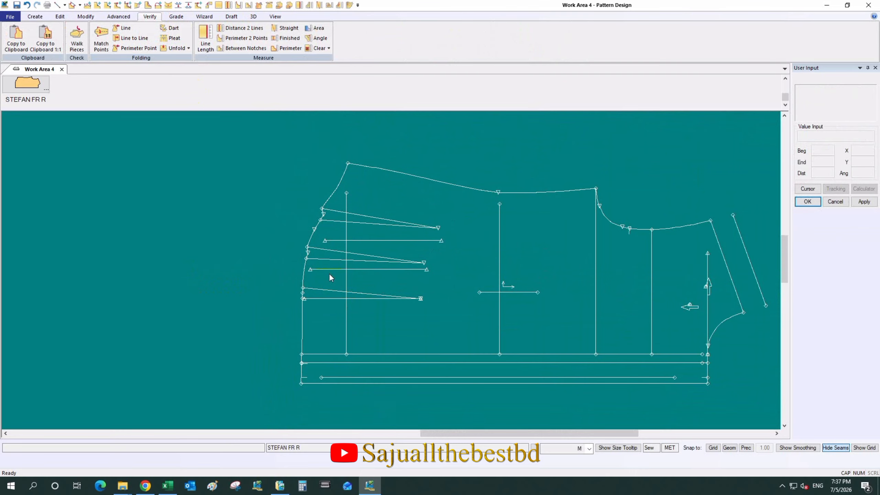
{"action": "scroll", "coordinate": [375, 242], "scroll_direction": "up", "scroll_amount": 3}
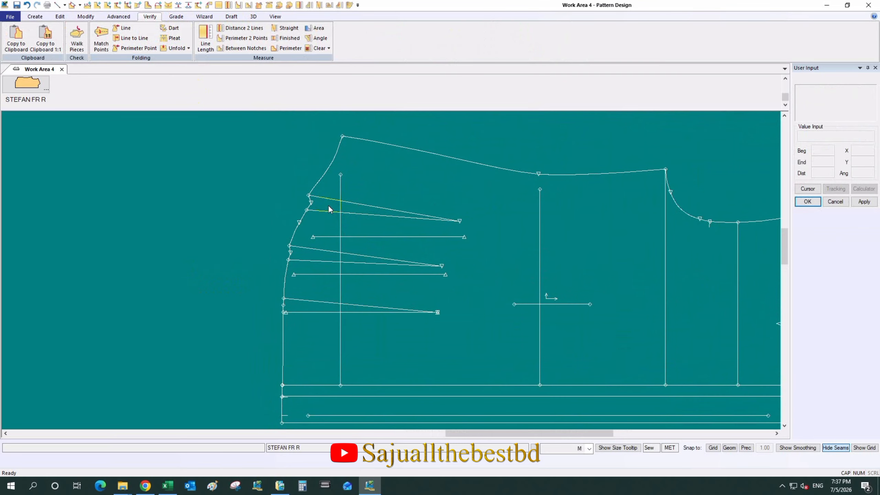
{"action": "scroll", "coordinate": [565, 278], "scroll_direction": "down", "scroll_amount": 2}
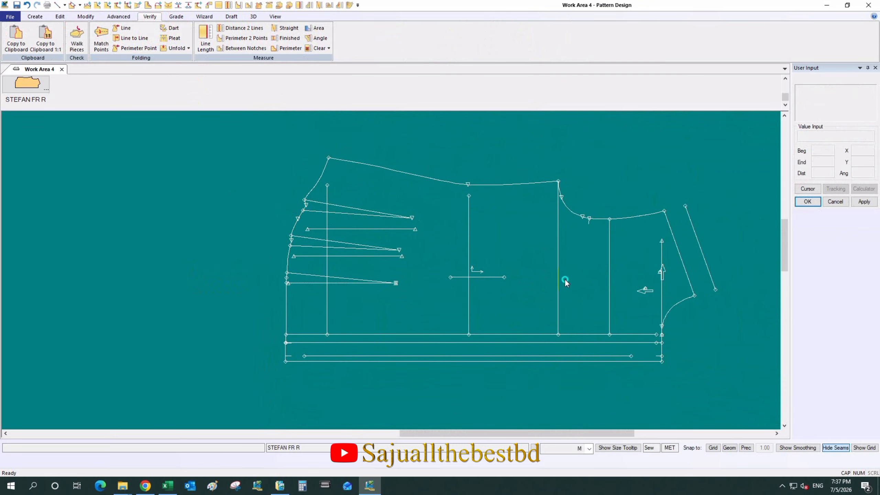
Step: Restore the front piece's original bookmark as a copy beside the darted piece, accepting the proposed piece name
{"action": "right_click", "coordinate": [565, 279]}
{"action": "left_click", "coordinate": [604, 305]}
{"action": "left_click", "coordinate": [531, 278]}
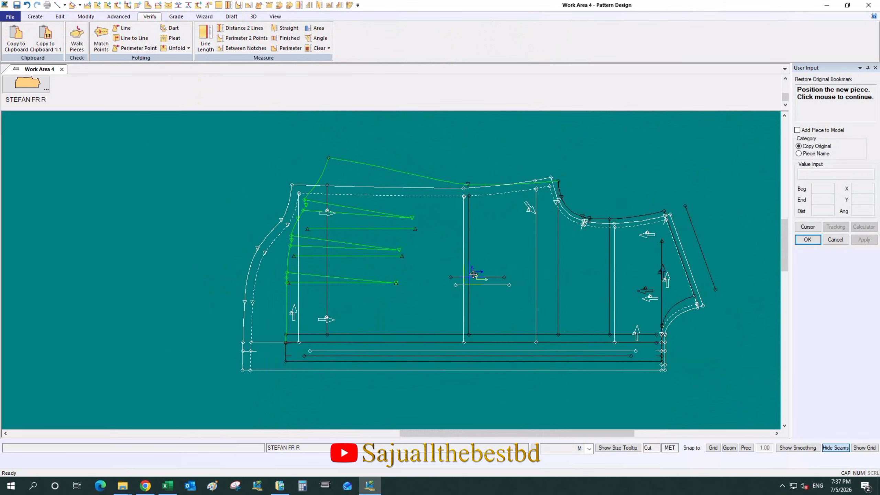
{"action": "scroll", "coordinate": [305, 190], "scroll_direction": "down", "scroll_amount": 1}
{"action": "scroll", "coordinate": [304, 190], "scroll_direction": "down", "scroll_amount": 1}
{"action": "left_click", "coordinate": [651, 259]}
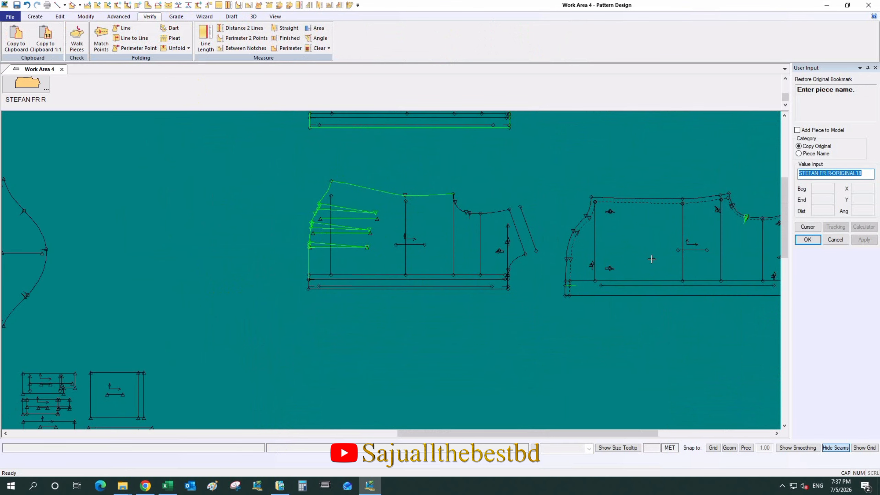
{"action": "left_click", "coordinate": [808, 239]}
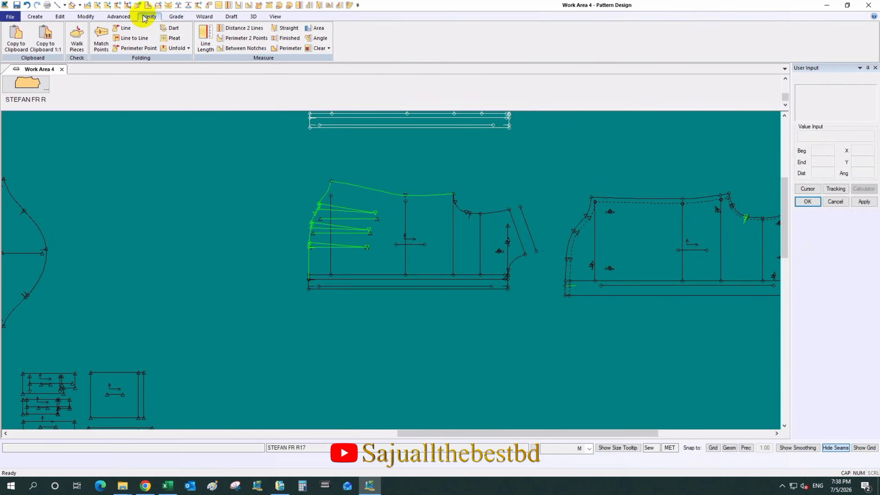
Step: Swap the restored copy's sew and cut lines and hide its seams
{"action": "left_click", "coordinate": [119, 16]}
{"action": "left_click", "coordinate": [135, 48]}
{"action": "left_click", "coordinate": [680, 264]}
{"action": "right_click", "coordinate": [680, 264]}
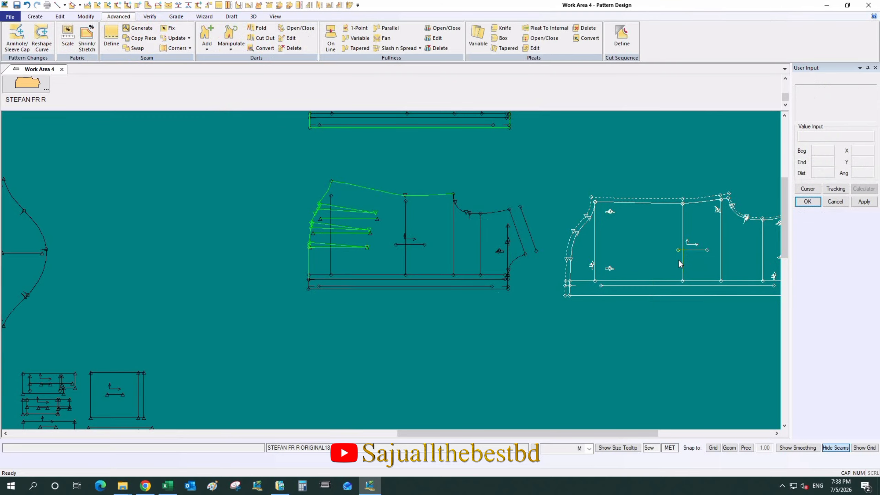
{"action": "left_click", "coordinate": [843, 450]}
Step: Overlay the restored original on the darted front piece and compare them at the shoulder and underarm points
{"action": "scroll", "coordinate": [655, 272], "scroll_direction": "up", "scroll_amount": 1}
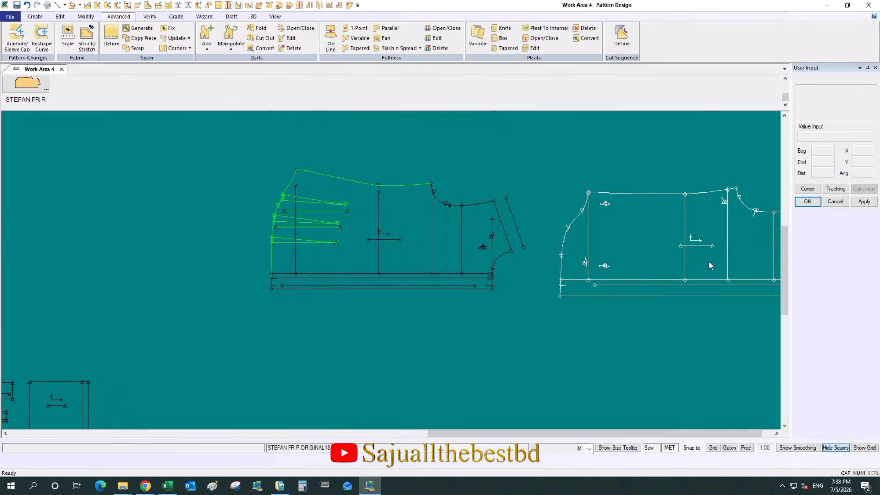
{"action": "middle_click_drag", "start_coordinate": [759, 221], "coordinate": [626, 241]}
{"action": "scroll", "coordinate": [631, 241], "scroll_direction": "up", "scroll_amount": 1}
{"action": "middle_click_drag", "start_coordinate": [701, 278], "coordinate": [527, 242]}
{"action": "scroll", "coordinate": [527, 242], "scroll_direction": "up", "scroll_amount": 1}
{"action": "middle_click_drag", "start_coordinate": [527, 242], "coordinate": [485, 253]}
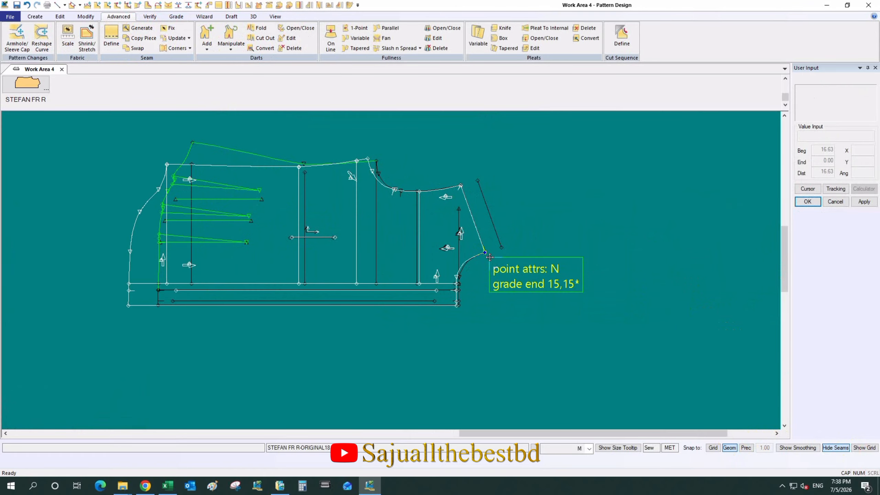
{"action": "scroll", "coordinate": [461, 182], "scroll_direction": "up", "scroll_amount": 1}
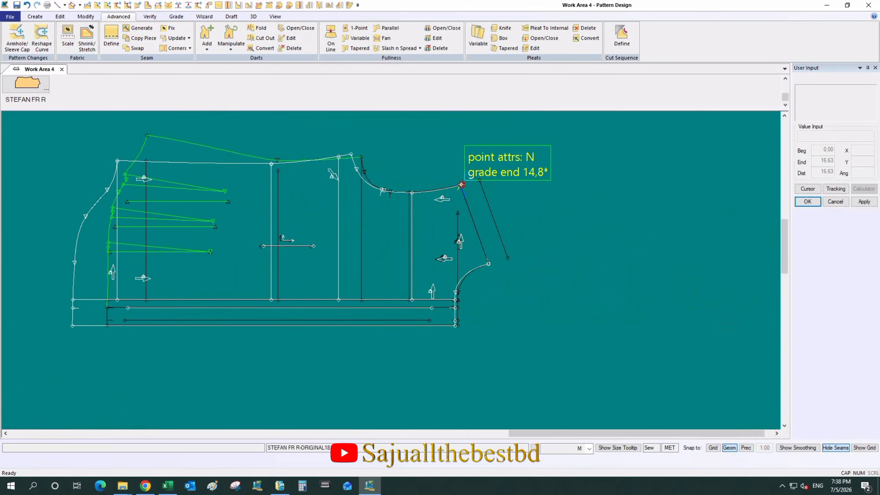
{"action": "scroll", "coordinate": [354, 138], "scroll_direction": "up", "scroll_amount": 5}
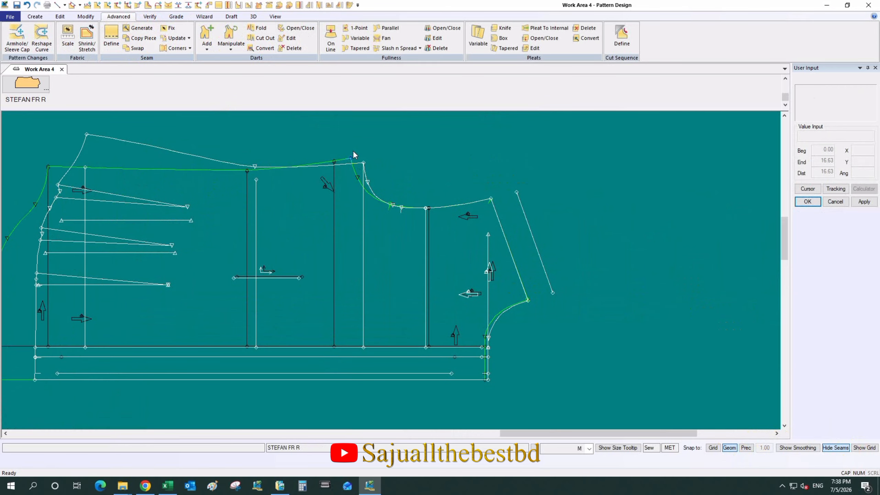
{"action": "mouse_move", "coordinate": [359, 154]}
{"action": "middle_mouse_down"}
{"action": "mouse_move", "coordinate": [353, 163]}
{"action": "mouse_move", "coordinate": [384, 158]}
{"action": "mouse_move", "coordinate": [364, 154]}
{"action": "middle_mouse_up"}
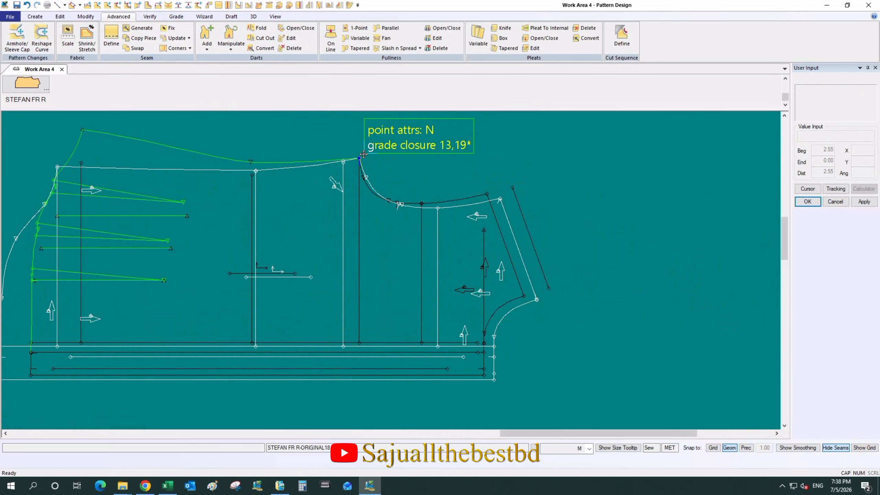
Step: Move the restored original off the darted front piece and delete it from the work area
{"action": "middle_click_drag", "start_coordinate": [374, 284], "coordinate": [735, 237]}
{"action": "scroll", "coordinate": [352, 209], "scroll_direction": "down", "scroll_amount": 5}
{"action": "right_click", "coordinate": [648, 225]}
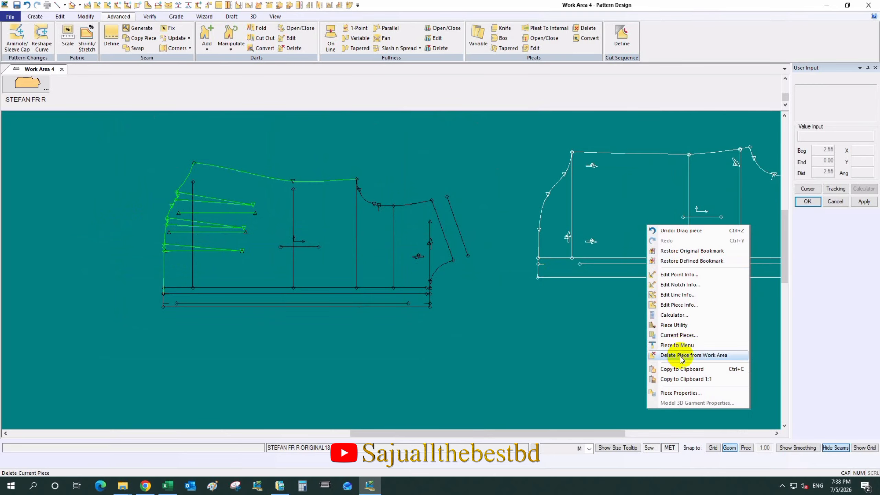
{"action": "left_click", "coordinate": [683, 355]}
Step: Bring the stored front piece STEFAN FR R into the work area, compare it over the darted piece, and place it alongside
{"action": "scroll", "coordinate": [359, 263], "scroll_direction": "up", "scroll_amount": 6}
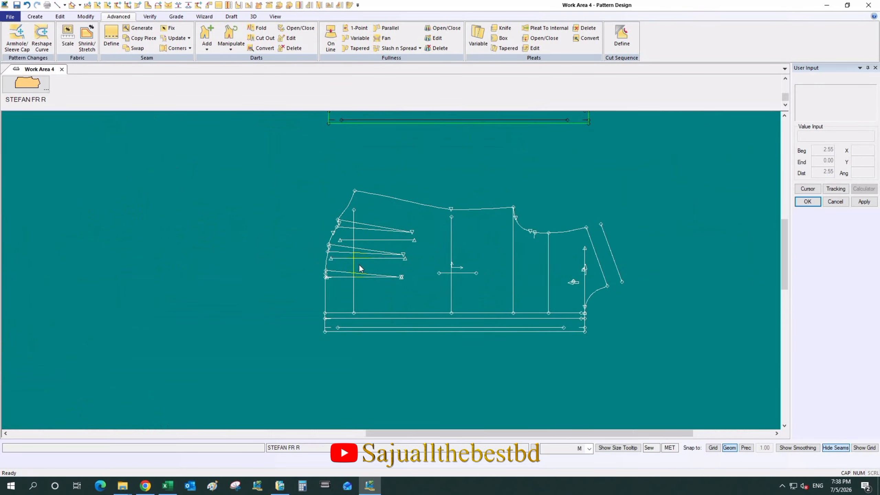
{"action": "scroll", "coordinate": [332, 217], "scroll_direction": "down", "scroll_amount": 3}
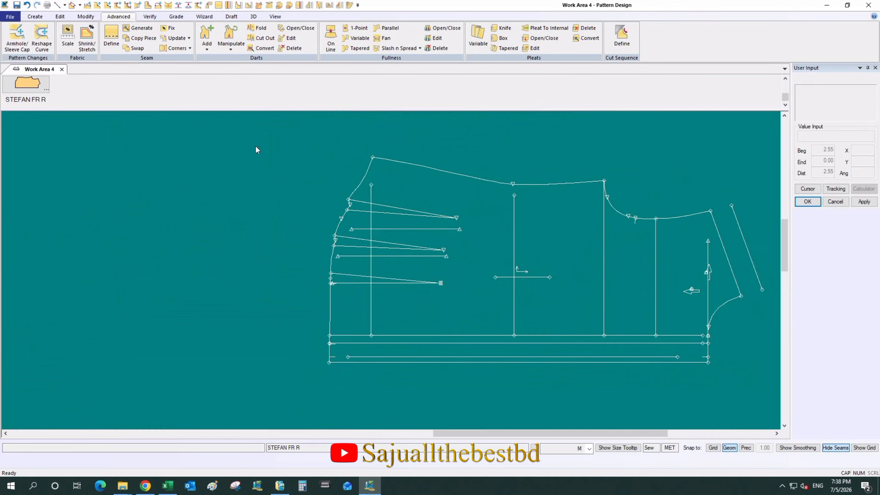
{"action": "left_click", "coordinate": [22, 82]}
{"action": "scroll", "coordinate": [398, 268], "scroll_direction": "down", "scroll_amount": 3}
{"action": "scroll", "coordinate": [540, 287], "scroll_direction": "up", "scroll_amount": 2}
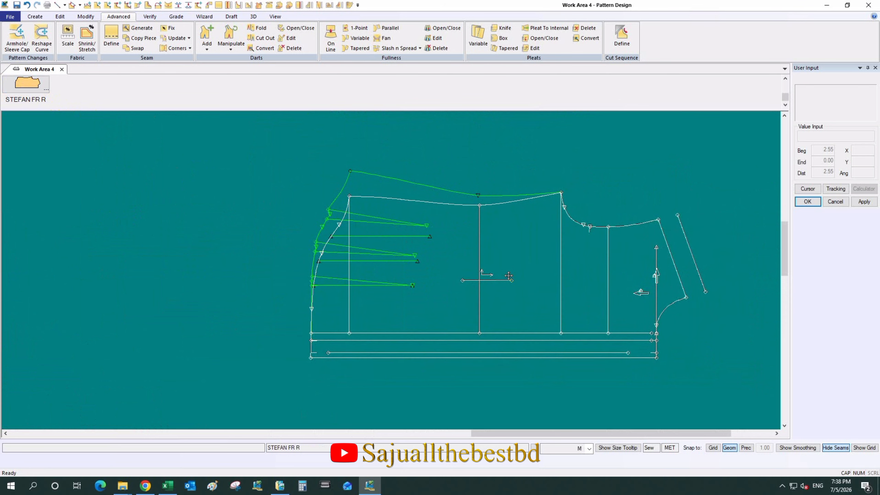
{"action": "scroll", "coordinate": [244, 232], "scroll_direction": "down", "scroll_amount": 2}
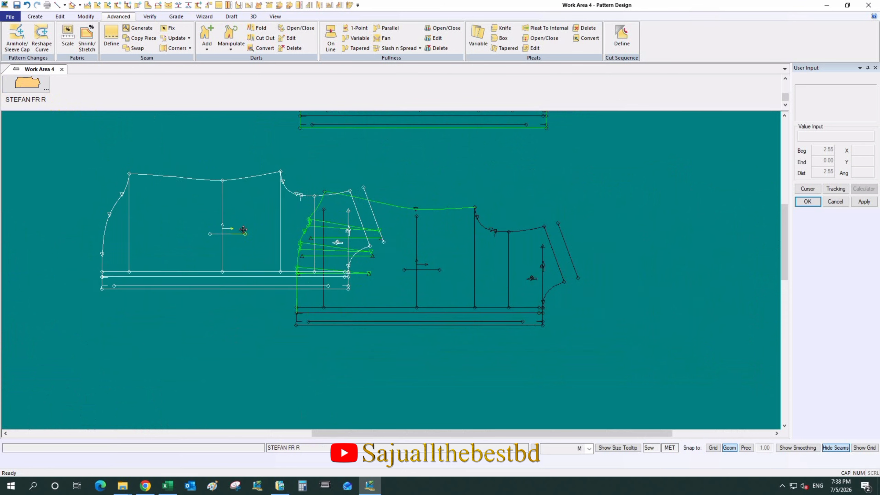
{"action": "left_click", "coordinate": [751, 291]}
Step: Delete the leftover horizontal internal lines below the three hem darts
{"action": "scroll", "coordinate": [588, 290], "scroll_direction": "down", "scroll_amount": 5}
{"action": "scroll", "coordinate": [348, 245], "scroll_direction": "up", "scroll_amount": 2}
{"action": "scroll", "coordinate": [348, 245], "scroll_direction": "down", "scroll_amount": 2}
{"action": "scroll", "coordinate": [572, 218], "scroll_direction": "up", "scroll_amount": 2}
{"action": "scroll", "coordinate": [421, 254], "scroll_direction": "up", "scroll_amount": 4}
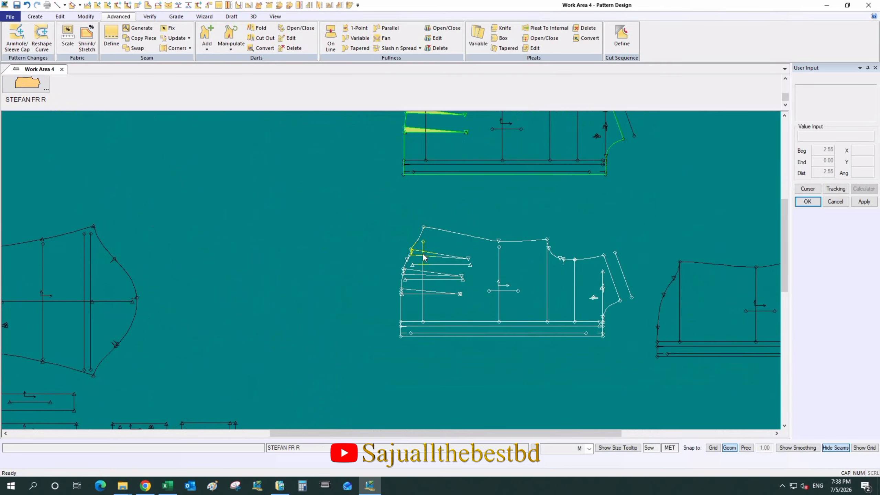
{"action": "scroll", "coordinate": [365, 318], "scroll_direction": "up", "scroll_amount": 3}
{"action": "scroll", "coordinate": [394, 348], "scroll_direction": "up", "scroll_amount": 2}
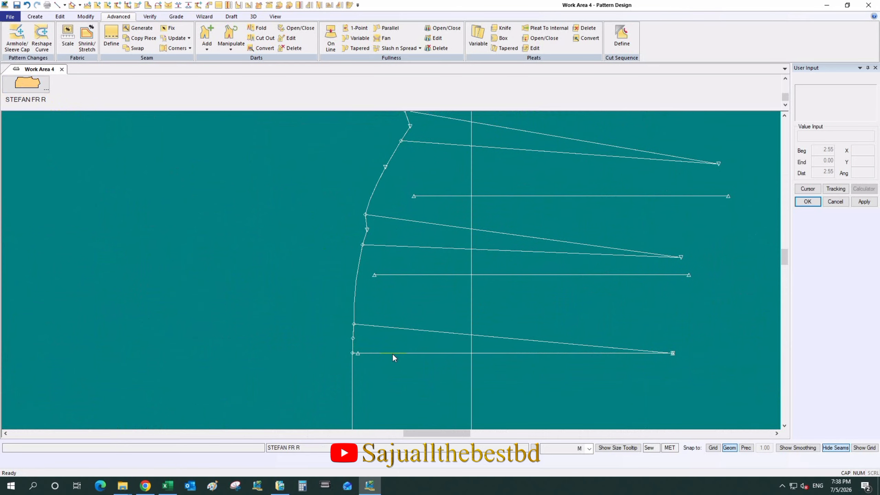
{"action": "scroll", "coordinate": [384, 355], "scroll_direction": "up", "scroll_amount": 3}
{"action": "key", "text": "Delete"}
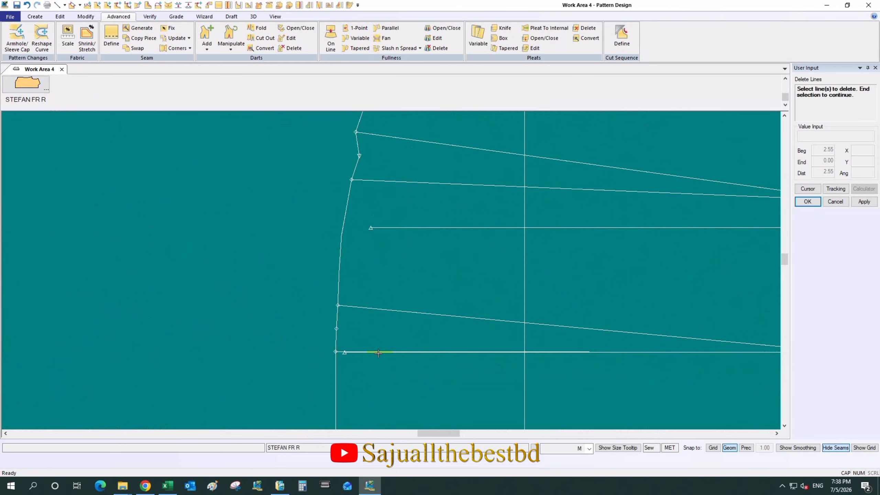
{"action": "left_click", "coordinate": [380, 352]}
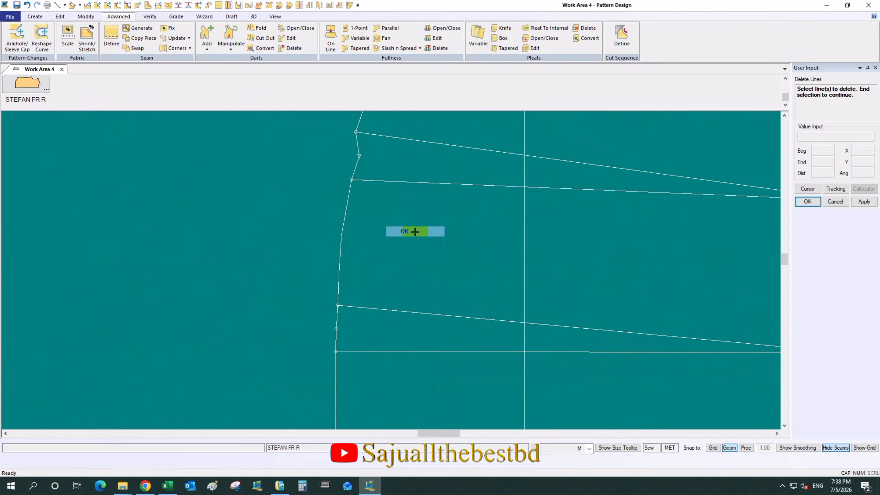
{"action": "left_click", "coordinate": [414, 231]}
{"action": "scroll", "coordinate": [381, 346], "scroll_direction": "down", "scroll_amount": 2}
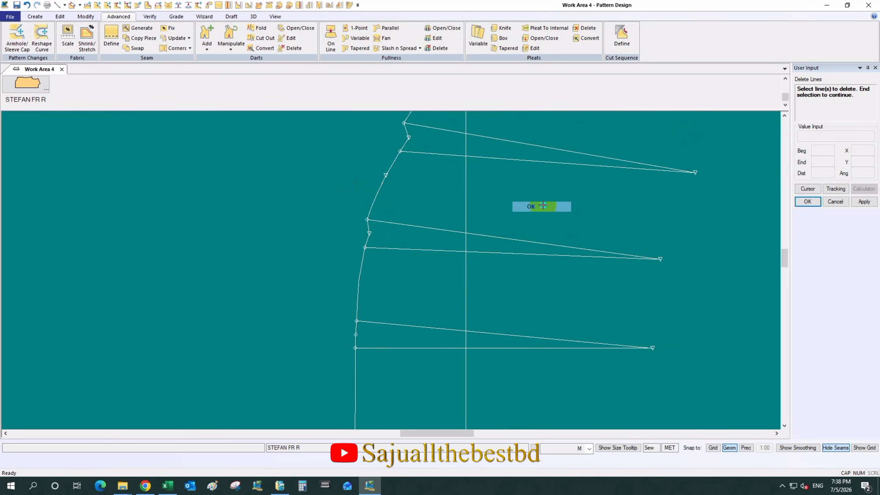
{"action": "left_click", "coordinate": [542, 206]}
{"action": "scroll", "coordinate": [312, 305], "scroll_direction": "down", "scroll_amount": 2}
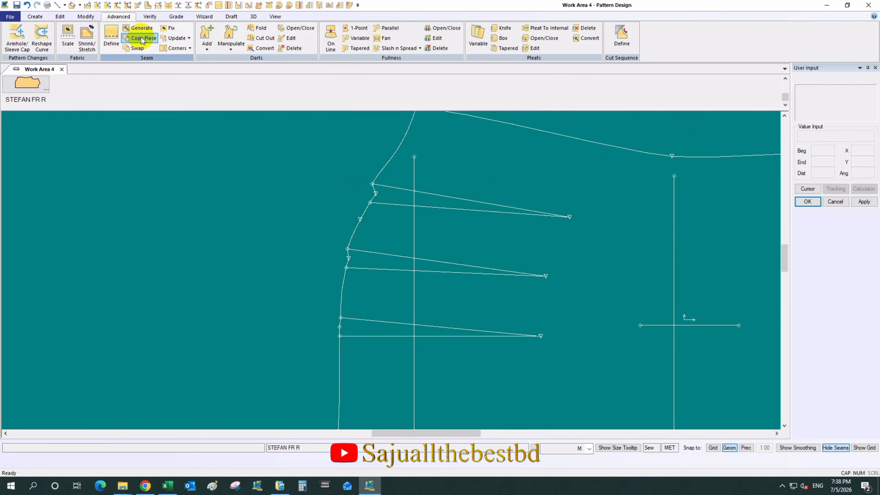
Step: Try to fold the lowest hem dart closed from its lower to its upper opening point, and undo the fold
{"action": "left_click", "coordinate": [149, 16]}
{"action": "left_click", "coordinate": [172, 38]}
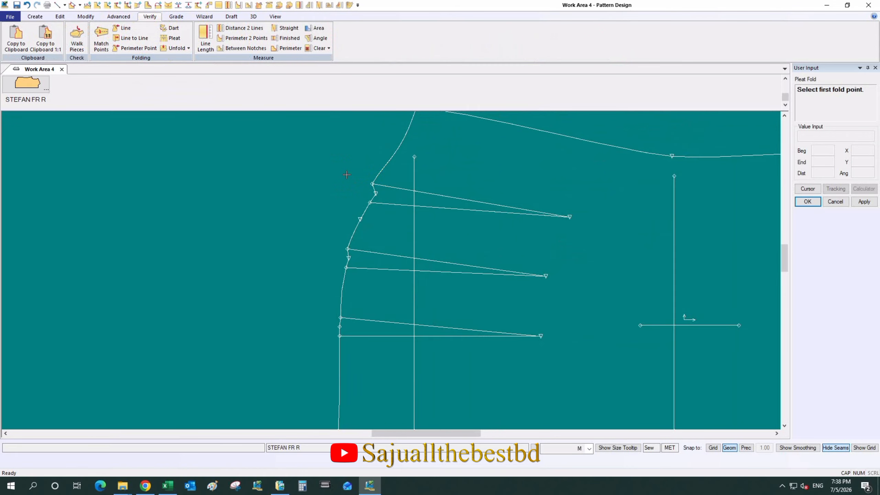
{"action": "scroll", "coordinate": [355, 312], "scroll_direction": "up", "scroll_amount": 3}
{"action": "left_click", "coordinate": [332, 348]}
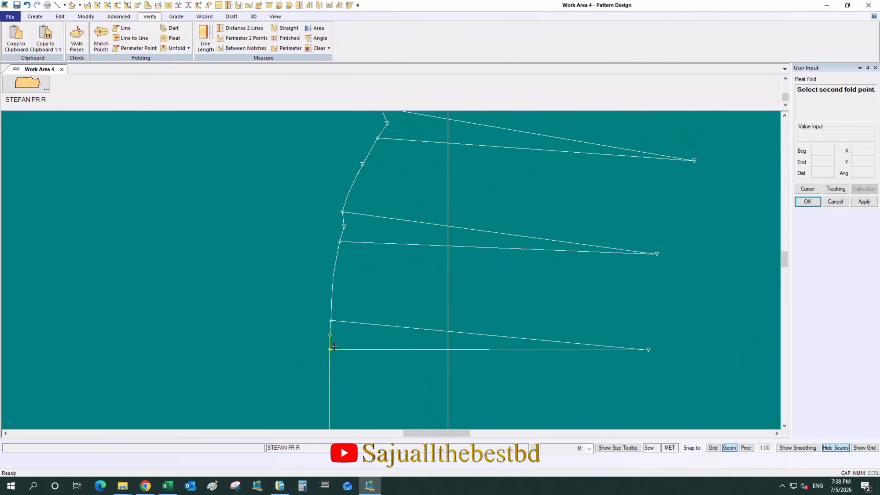
{"action": "left_click", "coordinate": [331, 321]}
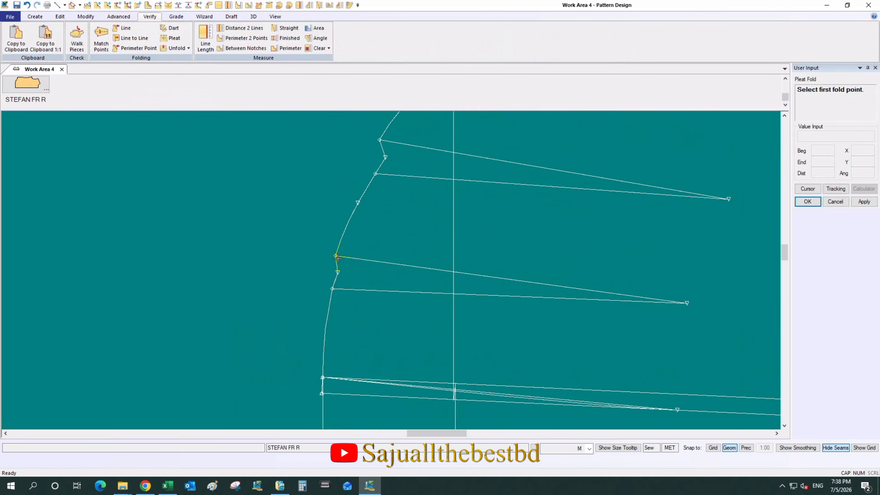
{"action": "key", "text": "ctrl+z"}
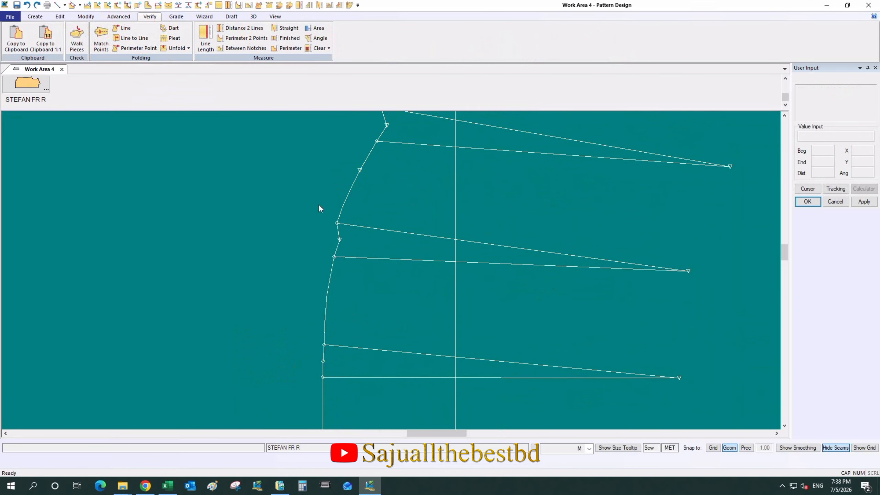
Step: Pleat-fold the three hem darts closed one by one, each from its upper to its lower opening point
{"action": "left_click", "coordinate": [173, 38]}
{"action": "scroll", "coordinate": [364, 246], "scroll_direction": "up", "scroll_amount": 1}
{"action": "left_click", "coordinate": [323, 349]}
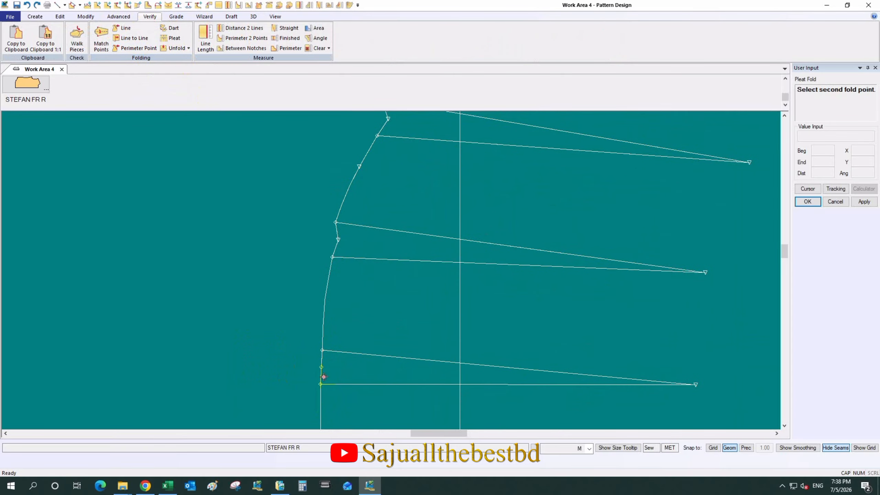
{"action": "left_click", "coordinate": [321, 384]}
{"action": "scroll", "coordinate": [334, 232], "scroll_direction": "down", "scroll_amount": 1}
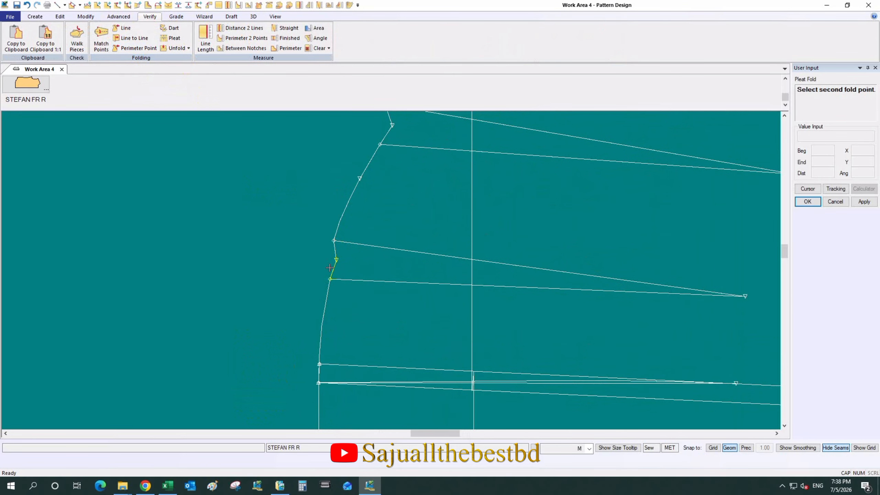
{"action": "left_click", "coordinate": [332, 284]}
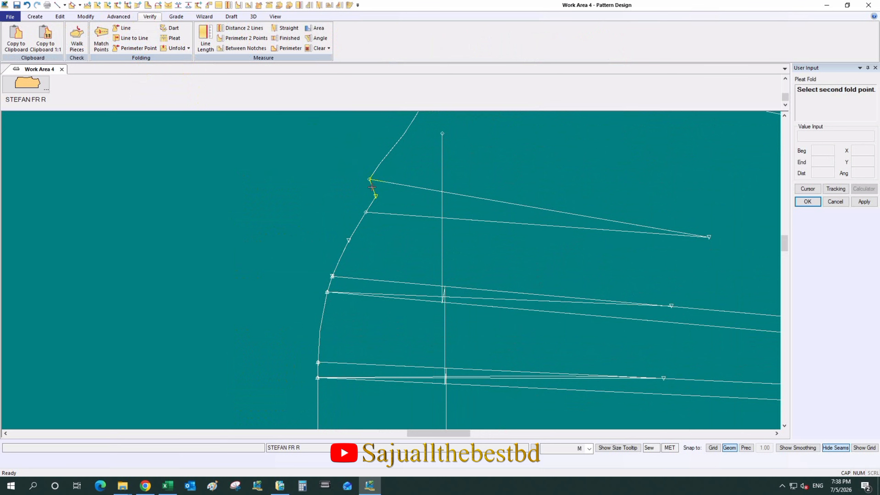
{"action": "left_click", "coordinate": [366, 214]}
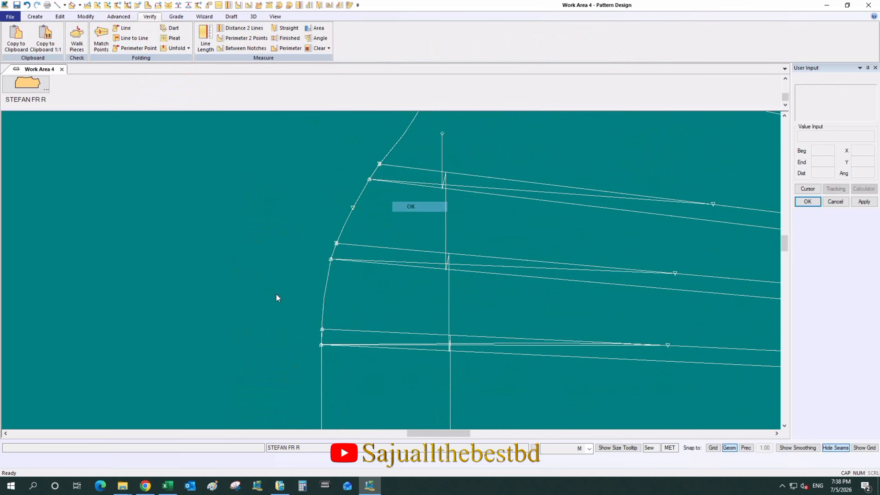
Step: Lay the original front piece over the folded dart piece to compare their hem curves, and set the original aside
{"action": "scroll", "coordinate": [277, 298], "scroll_direction": "down", "scroll_amount": 5}
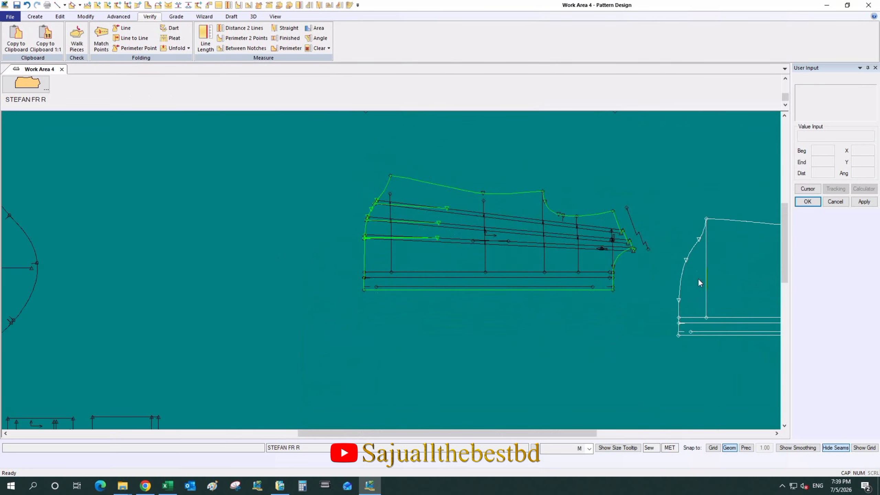
{"action": "left_click", "coordinate": [706, 276]}
{"action": "scroll", "coordinate": [419, 215], "scroll_direction": "up", "scroll_amount": 5}
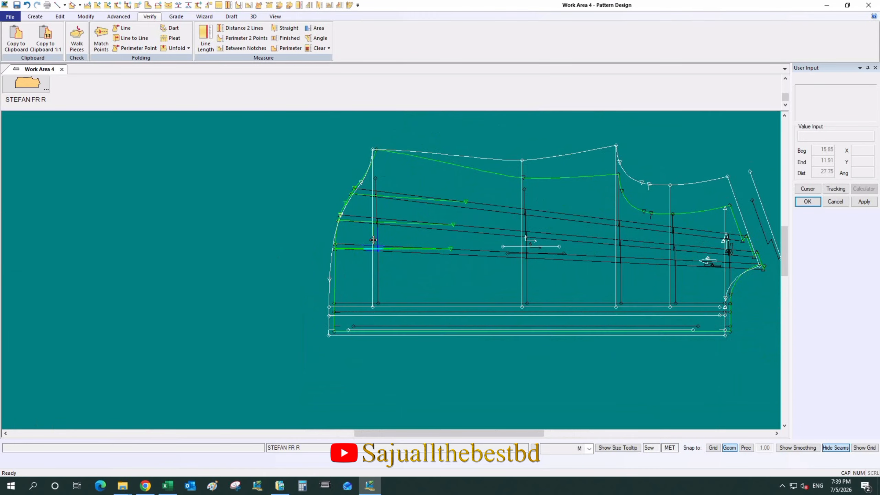
{"action": "left_click", "coordinate": [240, 293]}
{"action": "left_click", "coordinate": [260, 262]}
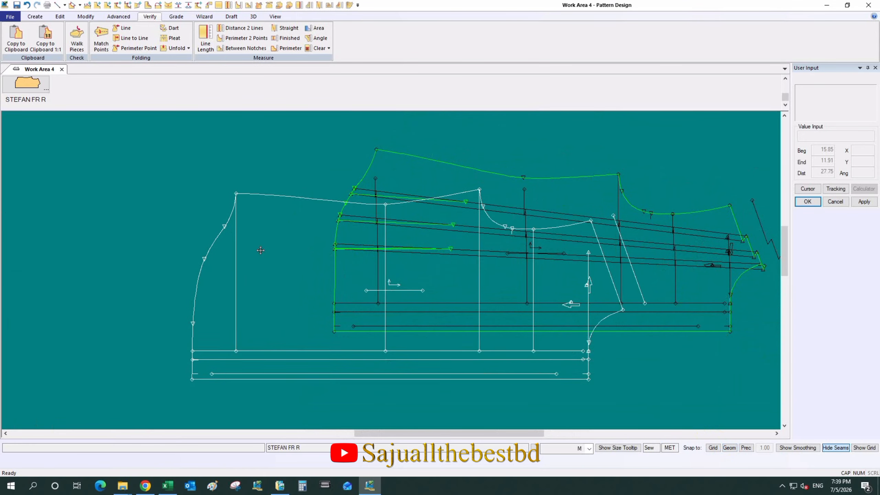
{"action": "scroll", "coordinate": [315, 211], "scroll_direction": "up", "scroll_amount": 1}
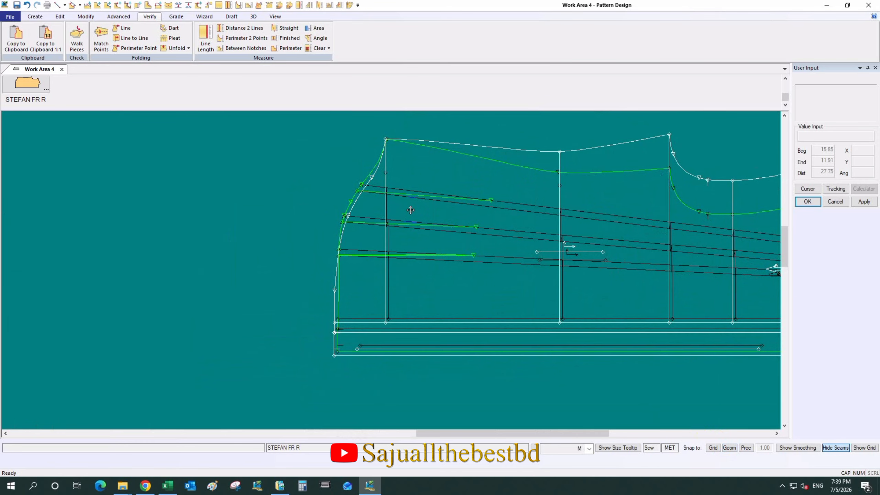
{"action": "scroll", "coordinate": [147, 256], "scroll_direction": "down", "scroll_amount": 5}
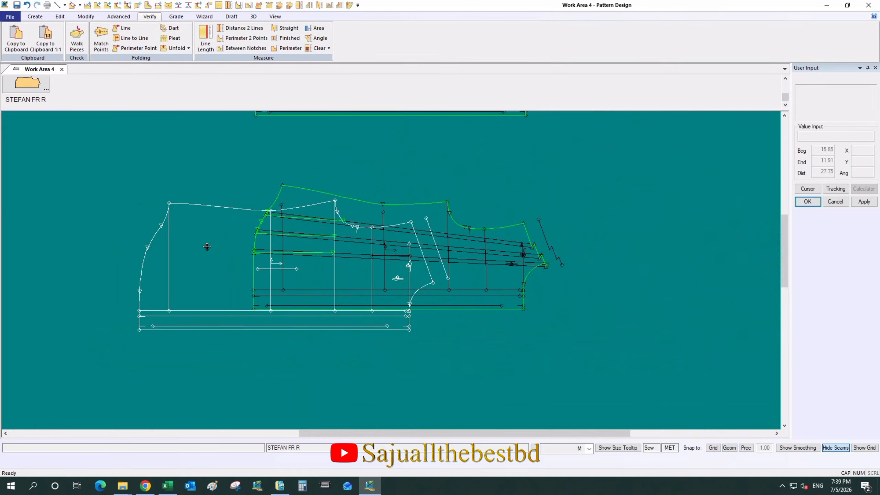
{"action": "left_click", "coordinate": [700, 256]}
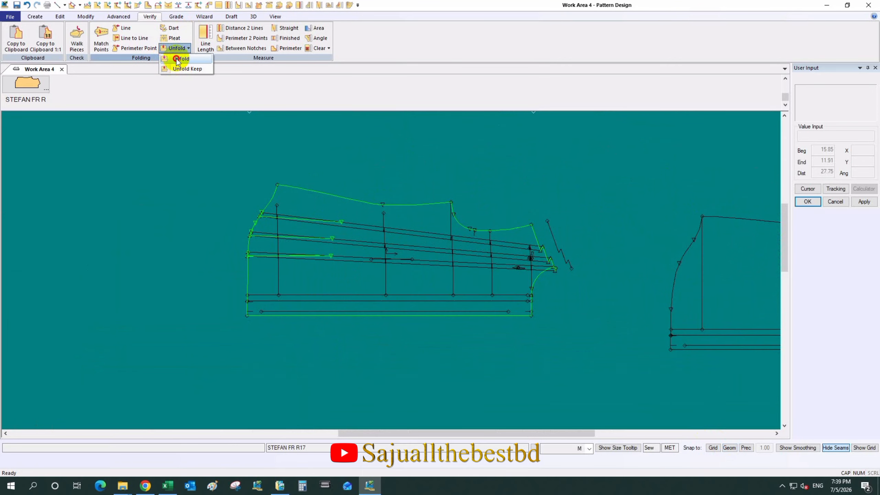
Step: Unfold the three folded hem darts on the front piece
{"action": "left_click", "coordinate": [176, 59]}
{"action": "left_click", "coordinate": [373, 249]}
{"action": "right_click", "coordinate": [374, 248]}
{"action": "left_click", "coordinate": [374, 249]}
Step: Position the front piece with filled darts above the unfolded front piece with outlined darts, shifting both to free space beside them
{"action": "scroll", "coordinate": [447, 383], "scroll_direction": "down", "scroll_amount": 3}
{"action": "left_click", "coordinate": [399, 204]}
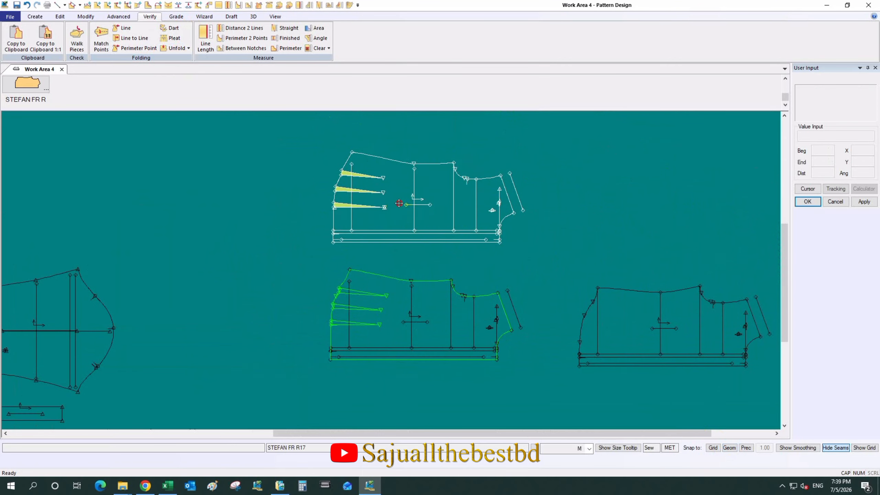
{"action": "scroll", "coordinate": [493, 196], "scroll_direction": "up", "scroll_amount": 2}
{"action": "scroll", "coordinate": [214, 283], "scroll_direction": "down", "scroll_amount": 1}
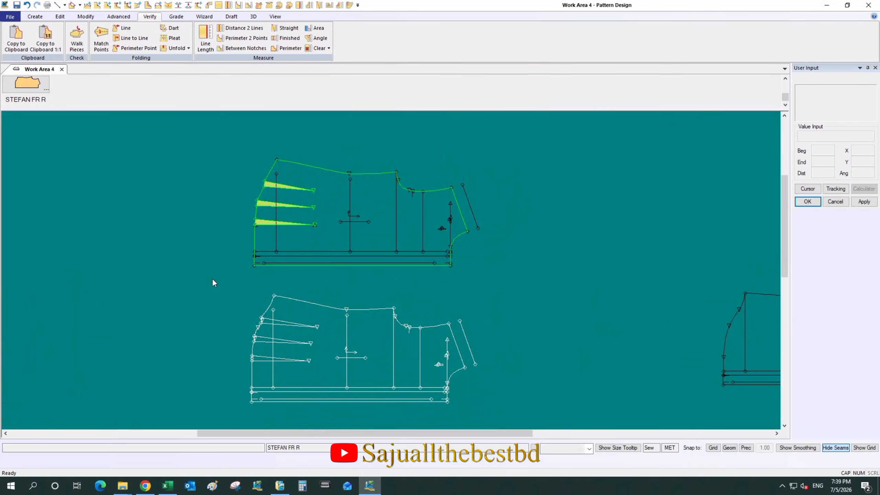
{"action": "left_click", "coordinate": [351, 246]}
{"action": "left_click", "coordinate": [478, 214]}
{"action": "left_click", "coordinate": [390, 322]}
{"action": "left_click", "coordinate": [568, 326]}
{"action": "left_click", "coordinate": [497, 174]}
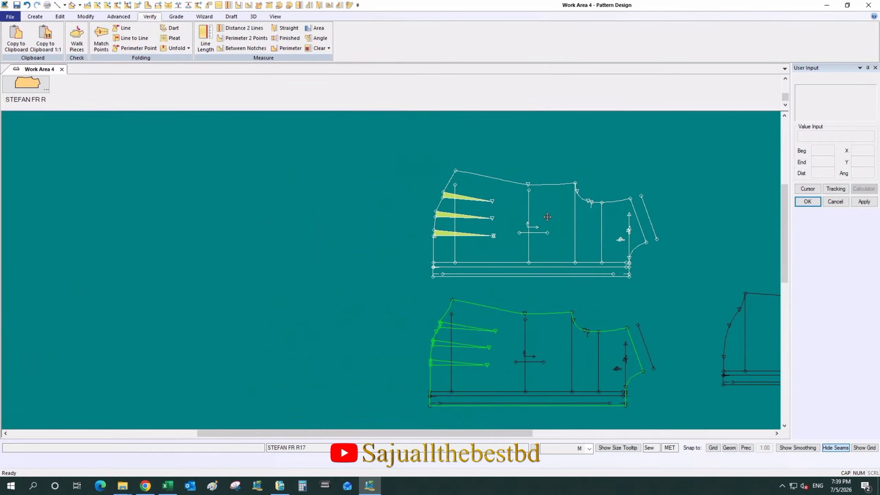
{"action": "left_click", "coordinate": [548, 218]}
{"action": "scroll", "coordinate": [546, 223], "scroll_direction": "down", "scroll_amount": 1}
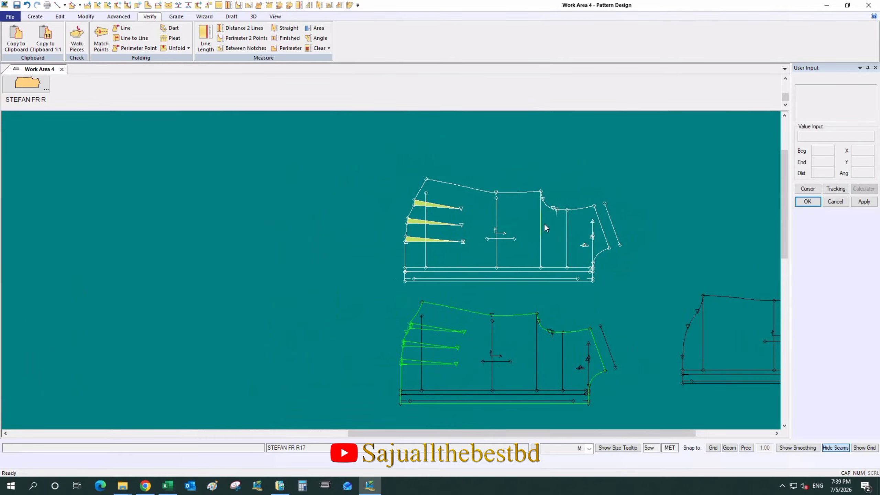
Step: Place the original front piece without darts beside the hem side of the two darted pieces
{"action": "left_click", "coordinate": [692, 349]}
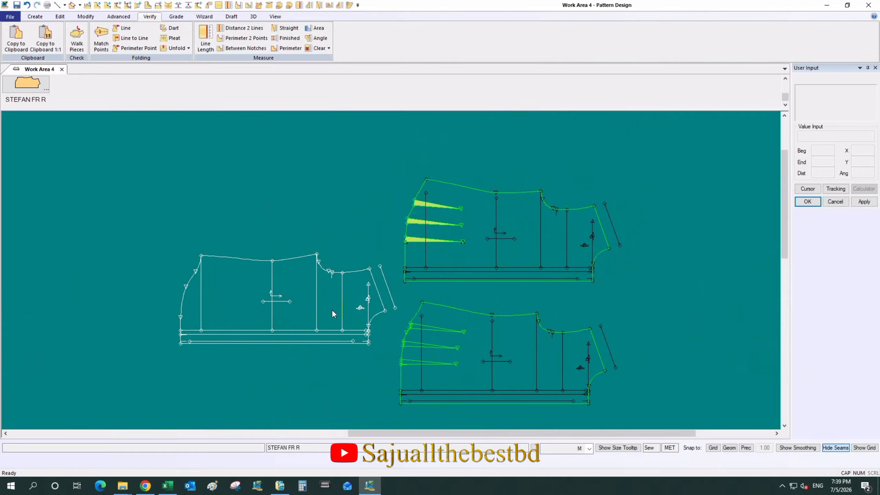
{"action": "left_click", "coordinate": [333, 314]}
{"action": "scroll", "coordinate": [399, 320], "scroll_direction": "up", "scroll_amount": 2}
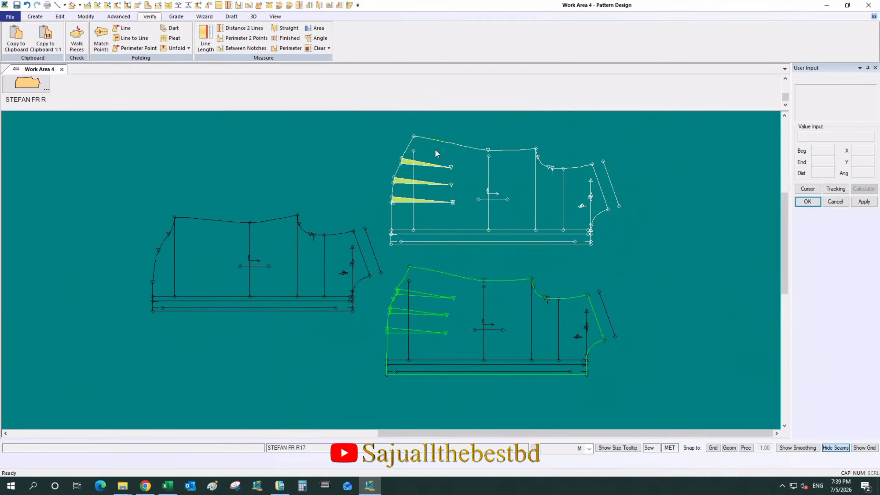